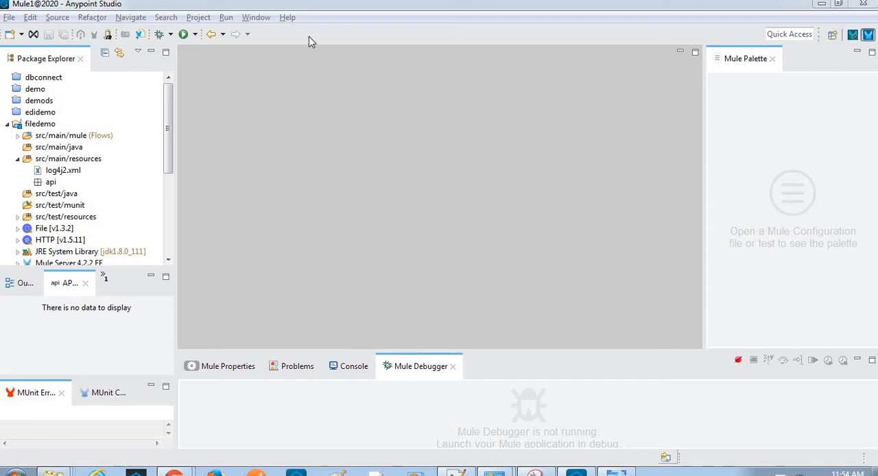
left_click(287, 17)
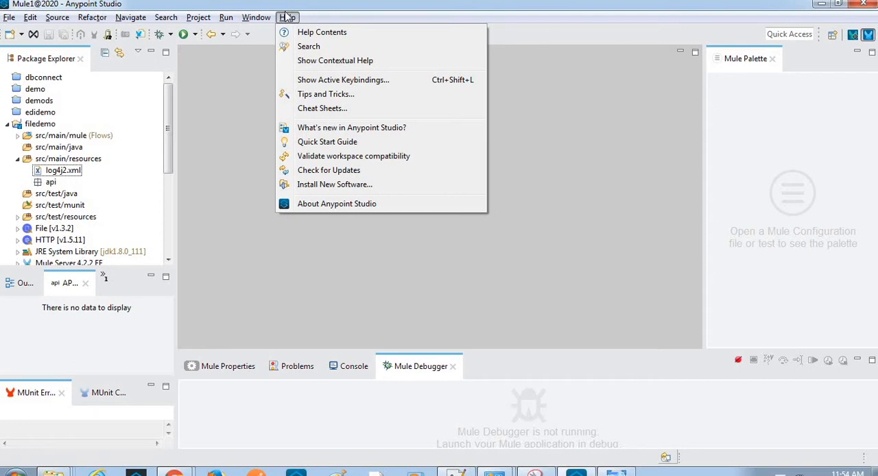
left_click(340, 184)
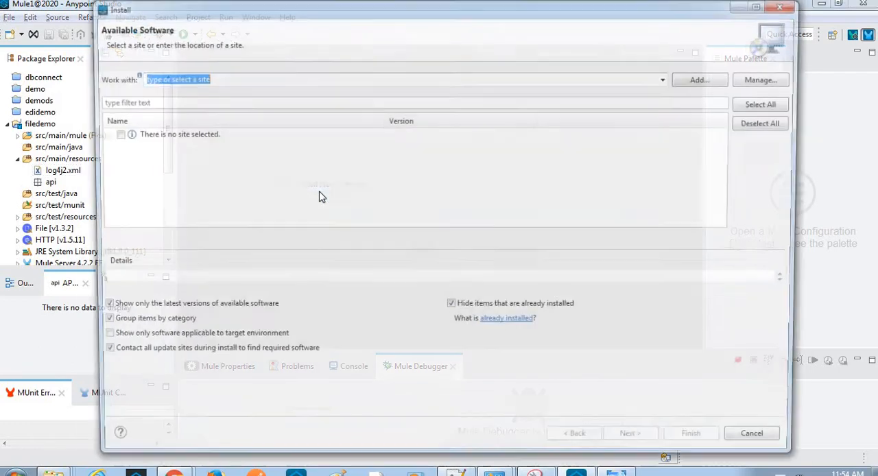
left_click(670, 79)
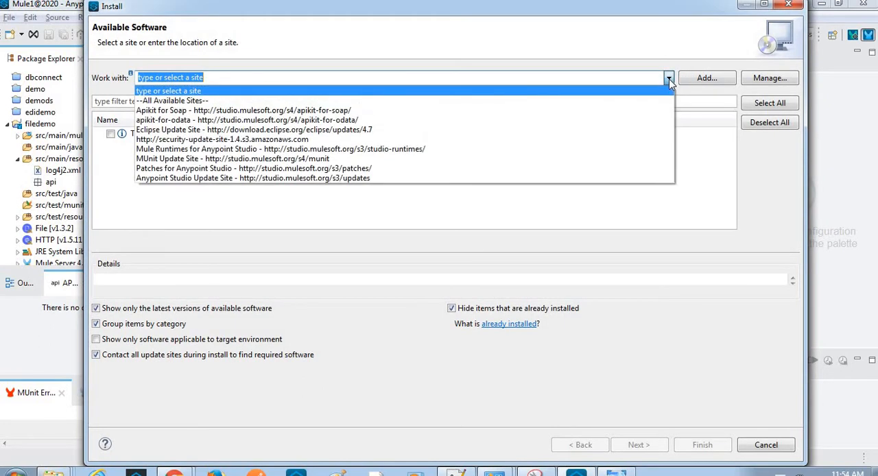
left_click(307, 140)
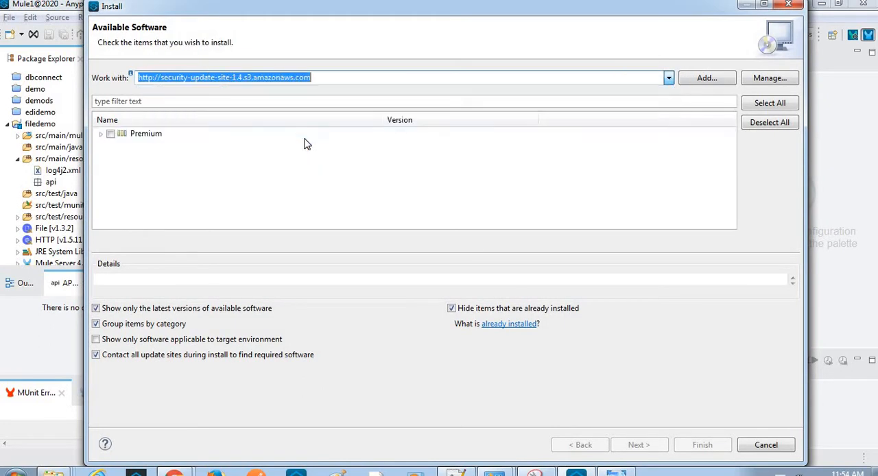
double_click(350, 74)
left_click(327, 78)
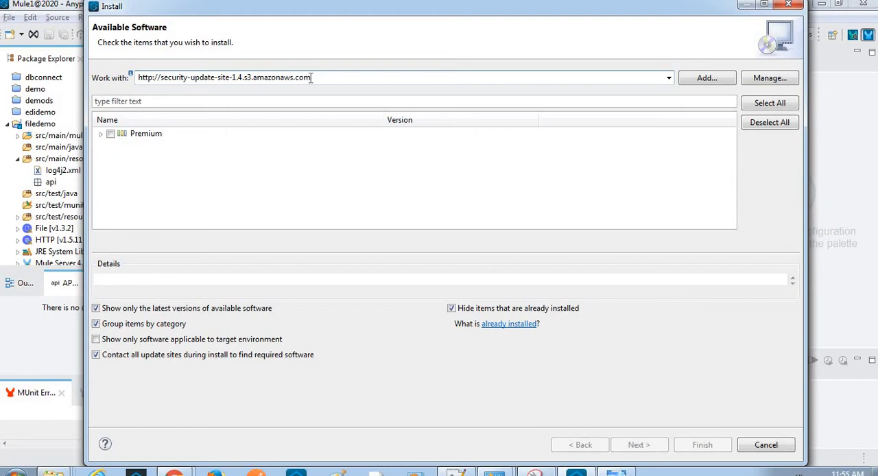
left_click(102, 136)
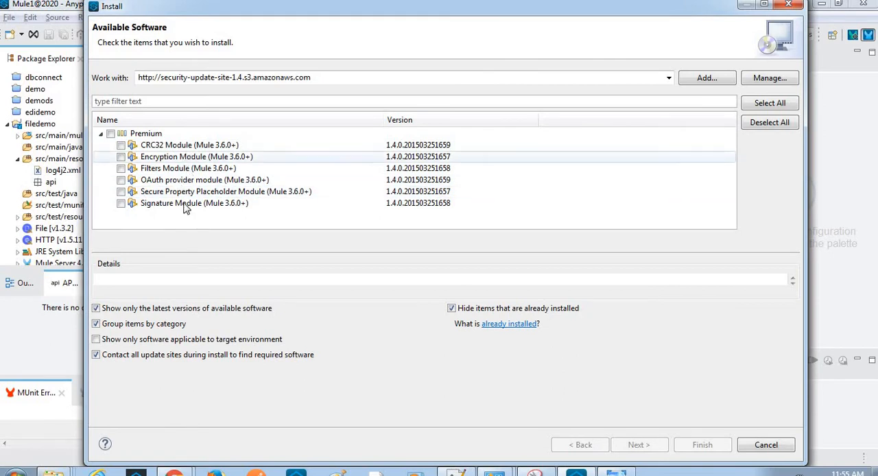
- Review the saved installation screenshots for Mule Studio Properties File Editor in Windows Photo Viewer, and close the Install dialog without installing anything
left_click(619, 472)
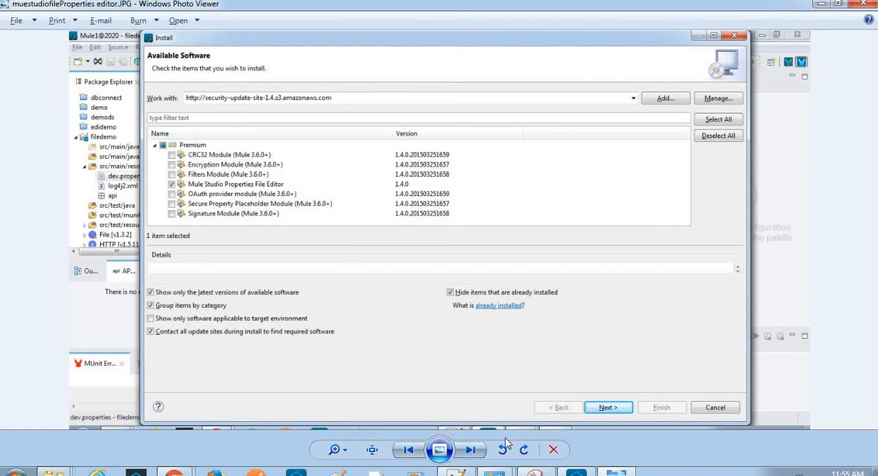
left_click(471, 450)
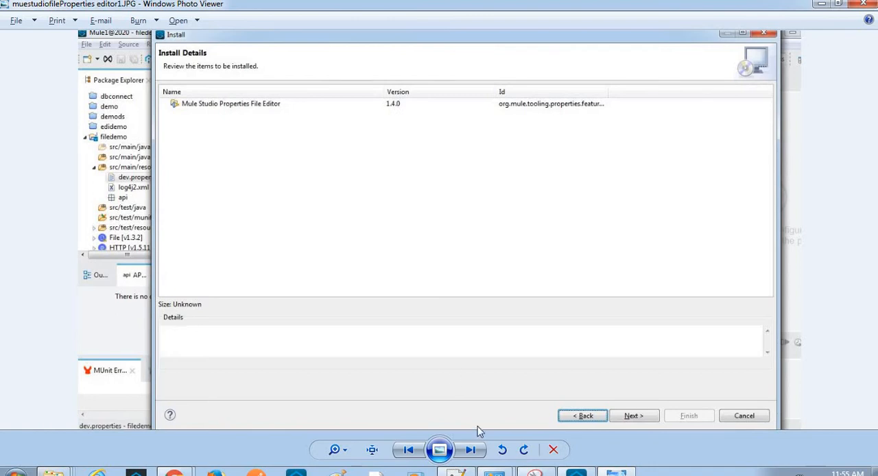
left_click(471, 450)
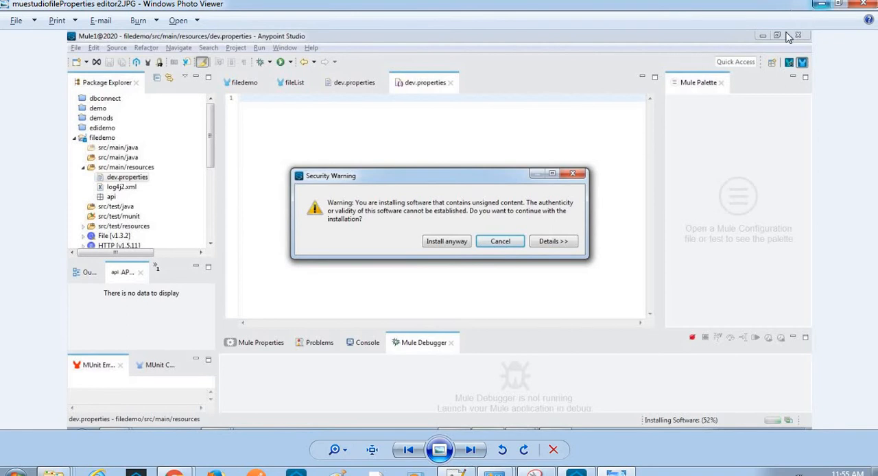
left_click(819, 6)
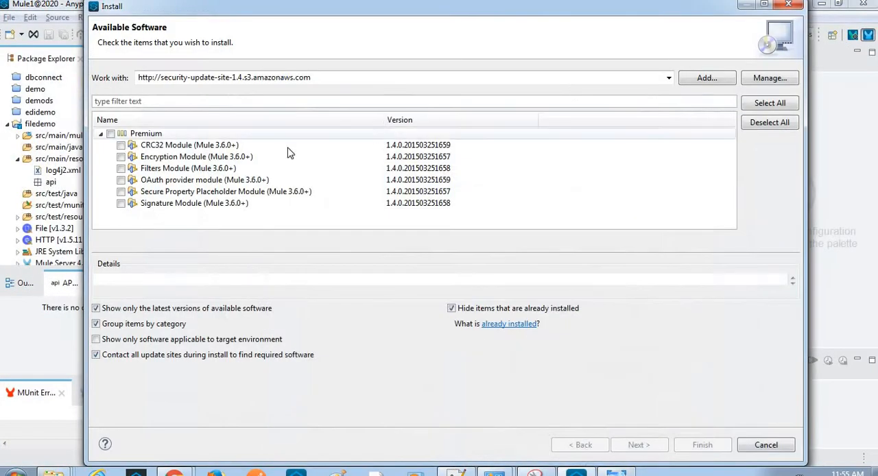
left_click(766, 445)
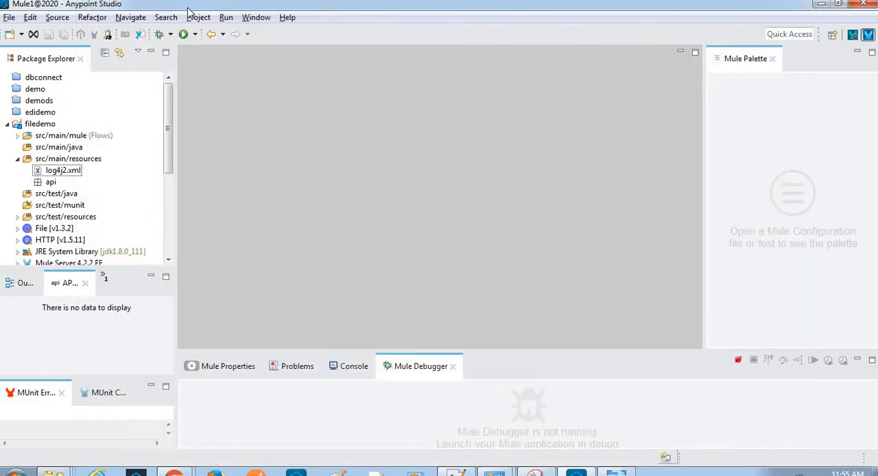
- Create a new file named dev.properties in the filedemo project's src/main/resources folder
left_click(53, 161)
right_click(52, 162)
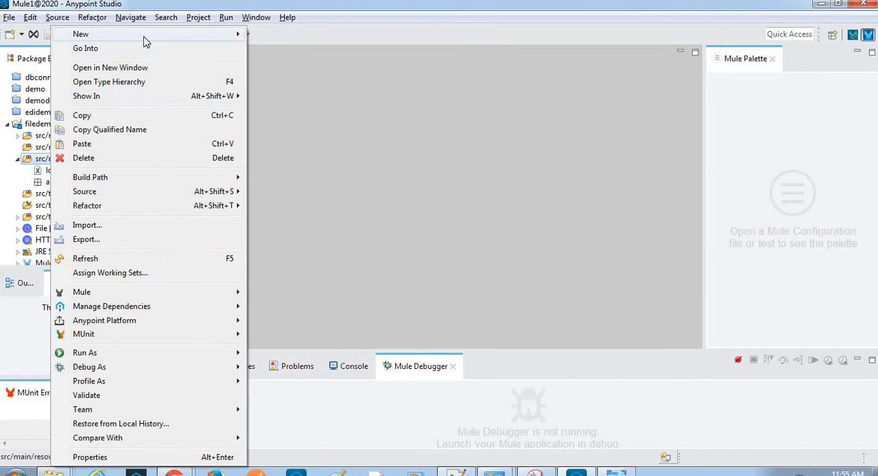
mouse_move(160, 39)
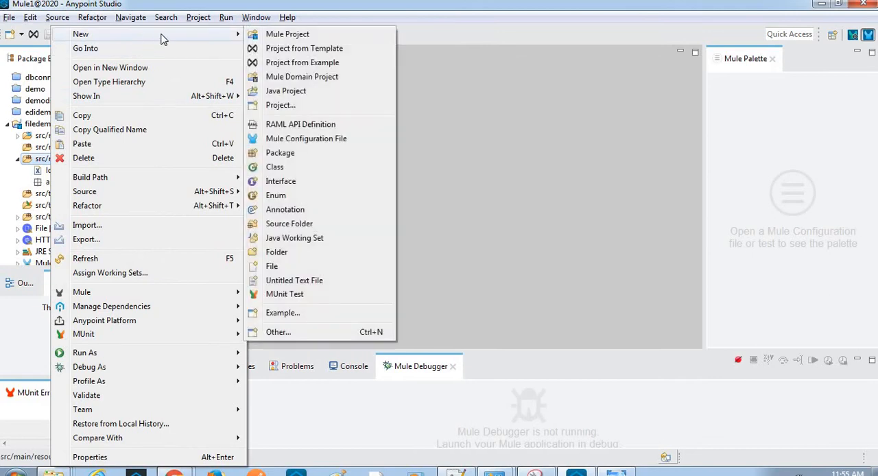
left_click(272, 266)
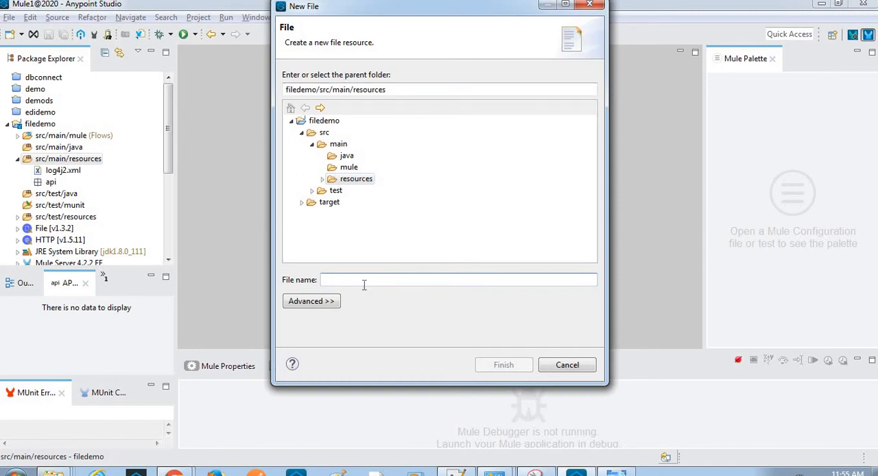
type("dev.propertie")
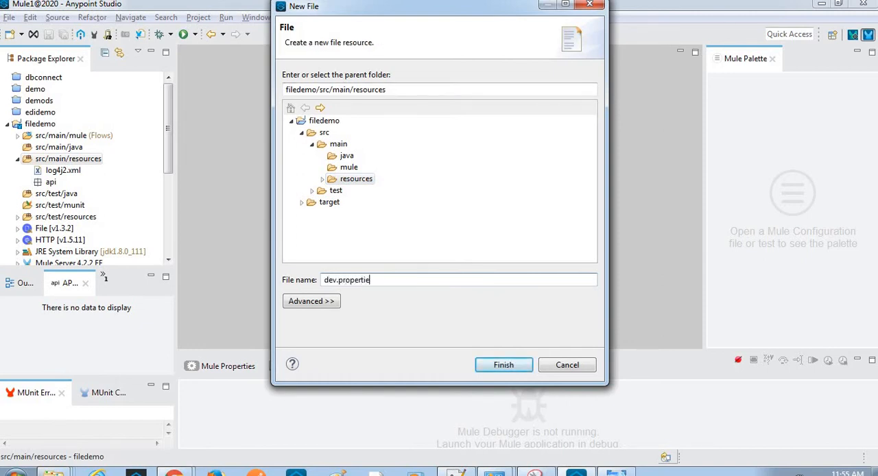
type("s")
key("Return")
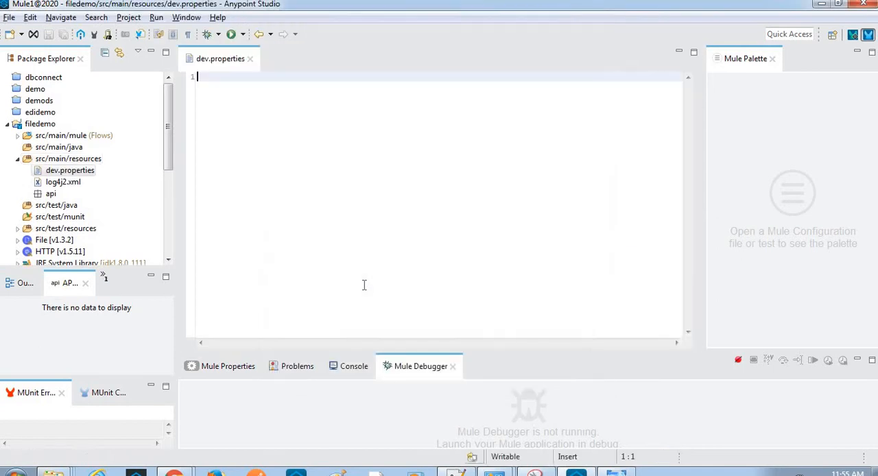
- Open dev.properties with the Mule Properties Editor and compare its text and table views, ending in the table view
right_click(80, 178)
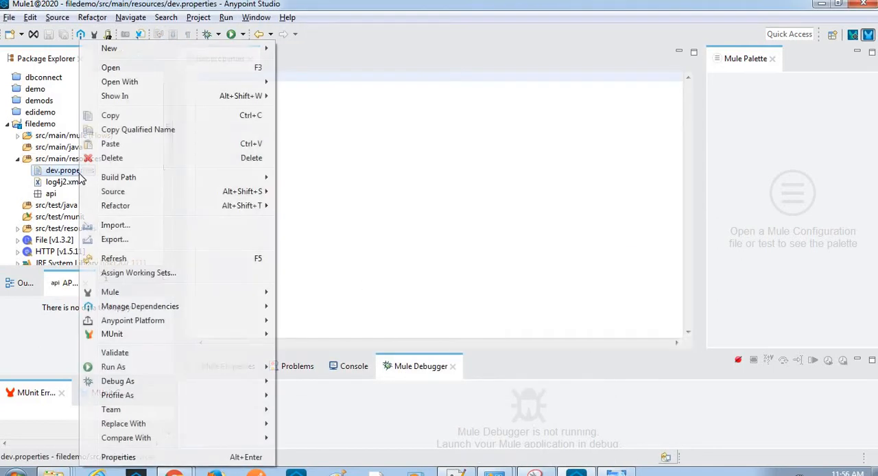
mouse_move(160, 88)
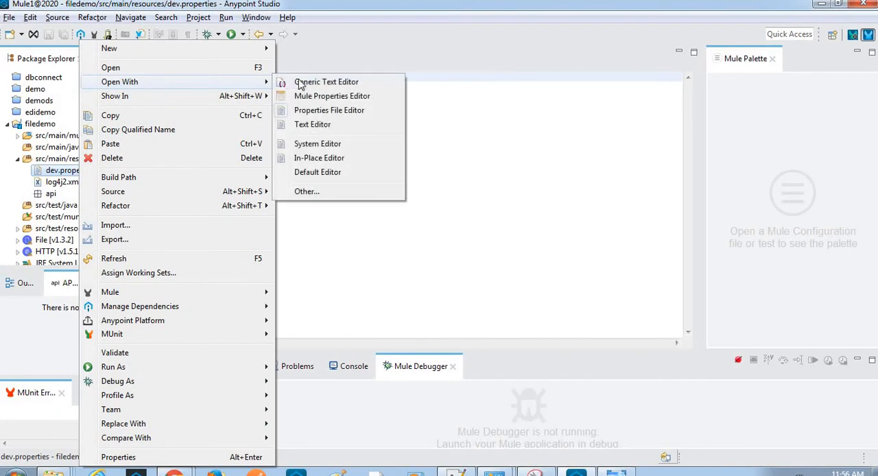
left_click(341, 100)
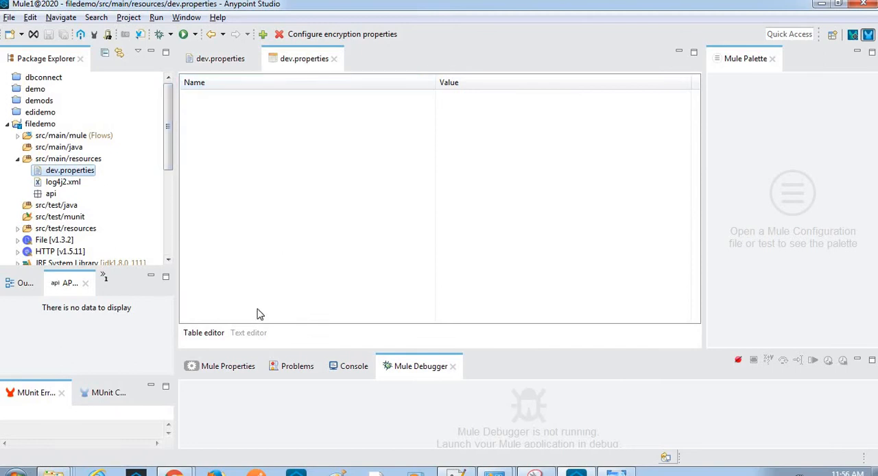
left_click(248, 335)
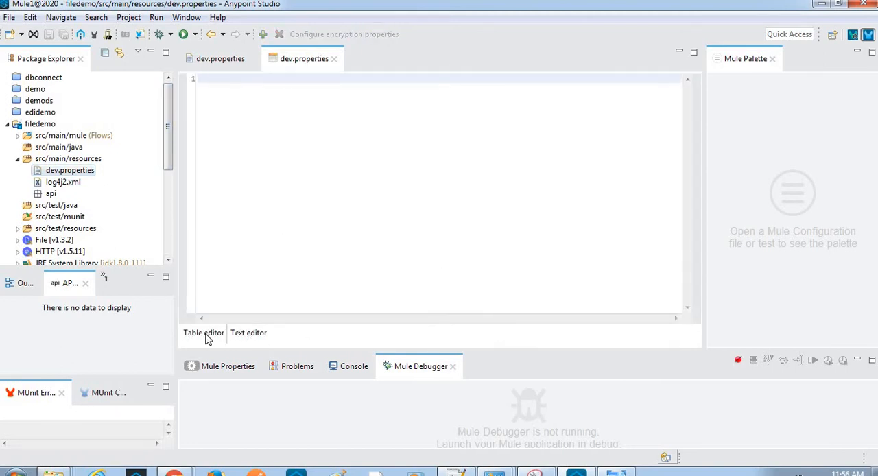
left_click(207, 335)
left_click(244, 334)
left_click(206, 333)
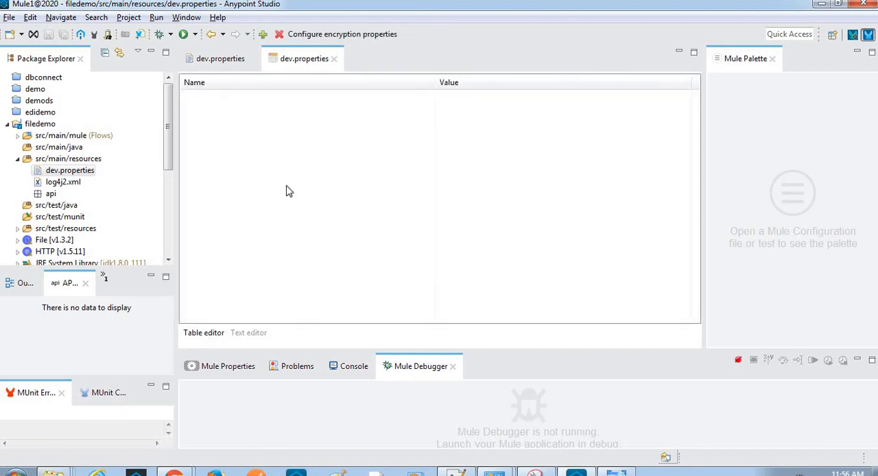
- Switch to the Notepad++ notes and delete the existing encrypted client secret value from line 13
key("alt+Tab")
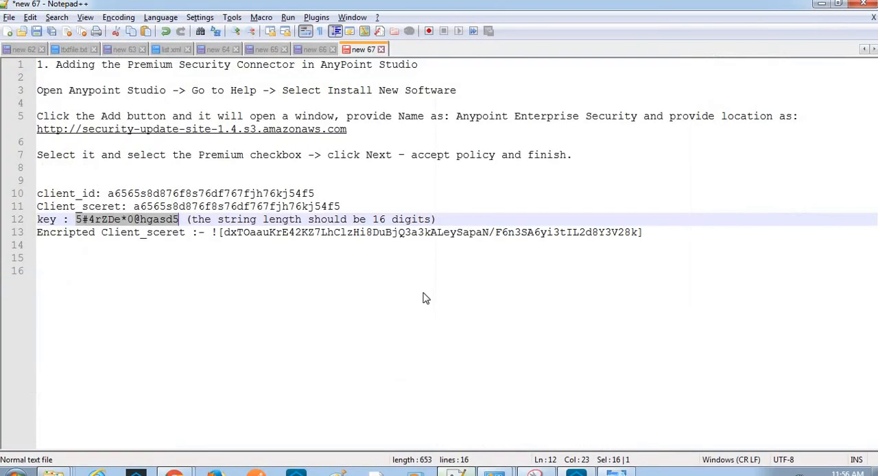
double_click(196, 206)
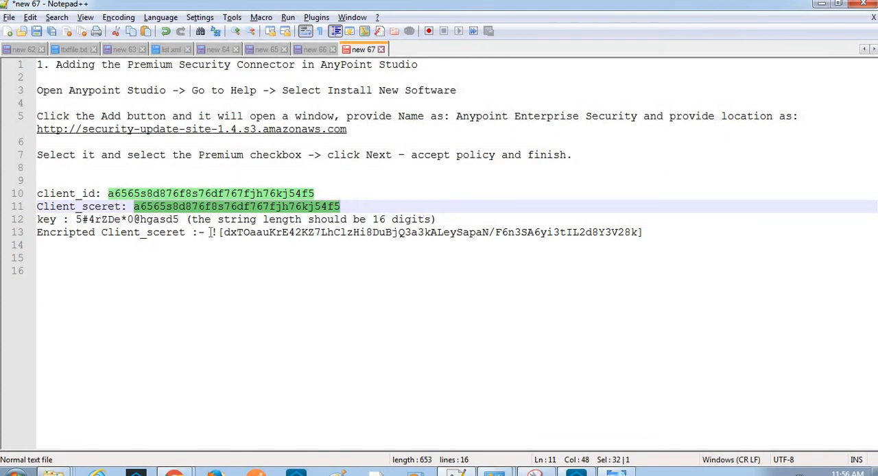
left_click(211, 232)
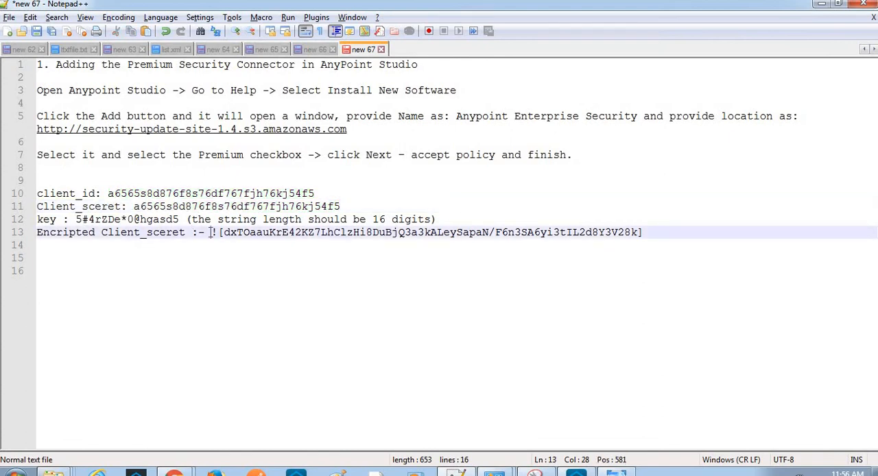
key("ctrl+shift+Right")
key("ctrl+shift+Right")
key("ctrl+shift+Right")
key("ctrl+shift+Right")
key("ctrl+shift+Right")
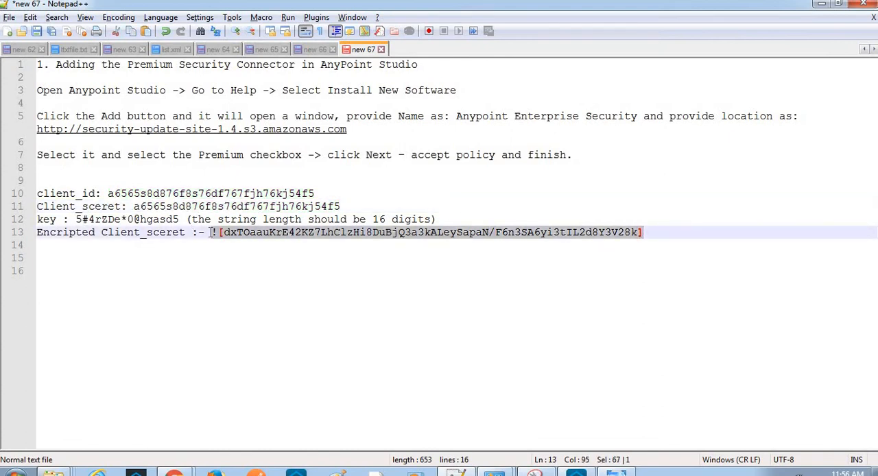
type("\\")
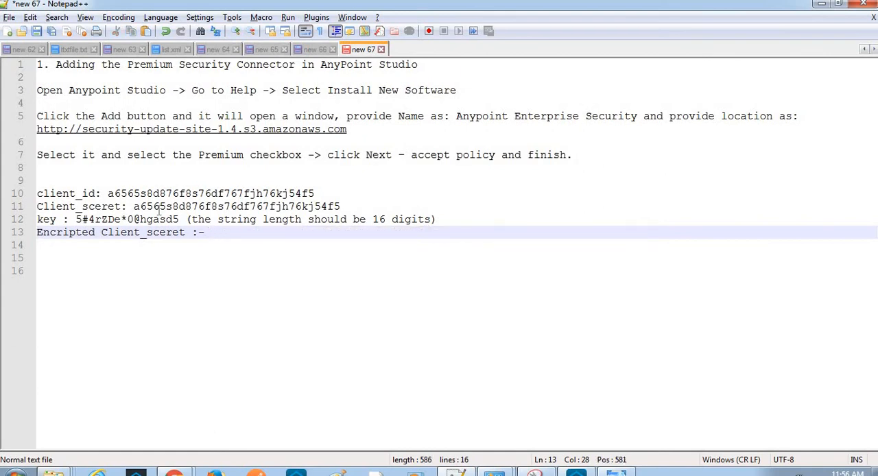
- Copy the client secret from the notes, paste it into the text view of dev.properties in Anypoint Studio, and show it as a table
double_click(184, 206)
key("ctrl+c")
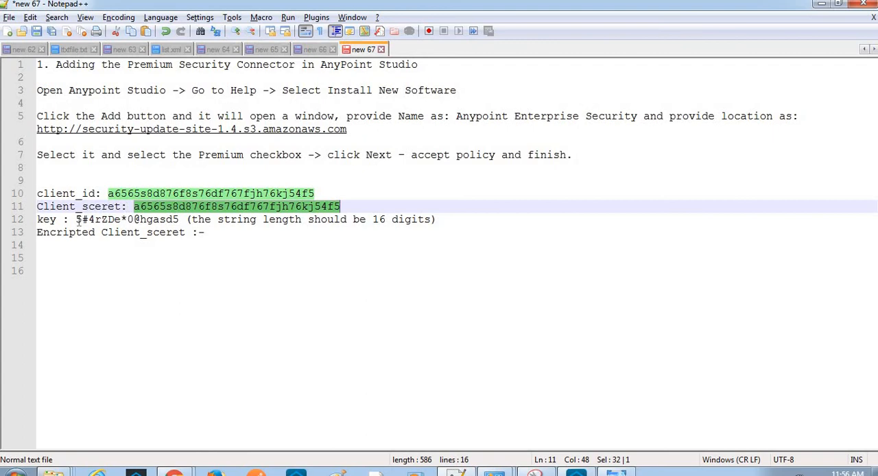
left_click_drag(78, 219, 180, 220)
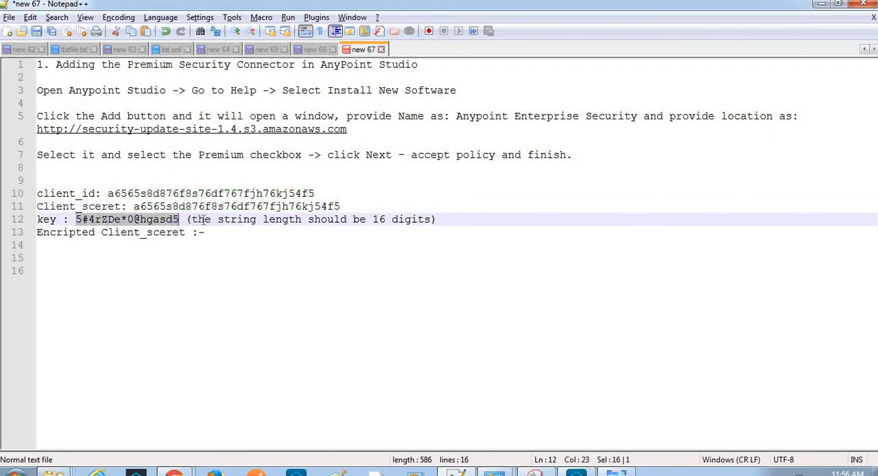
key("alt+Tab")
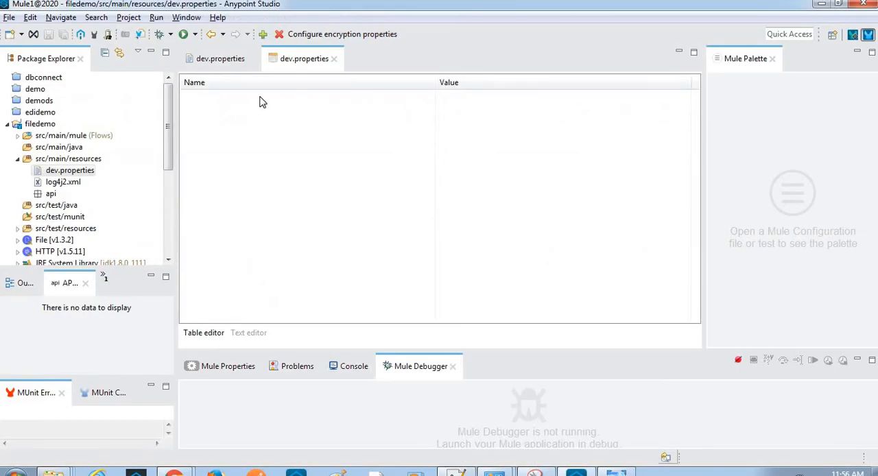
left_click(247, 335)
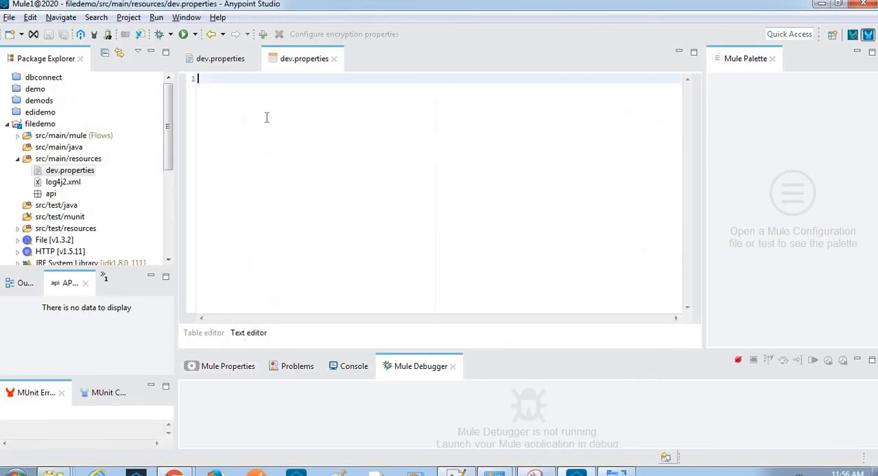
key("ctrl+v")
left_click(202, 334)
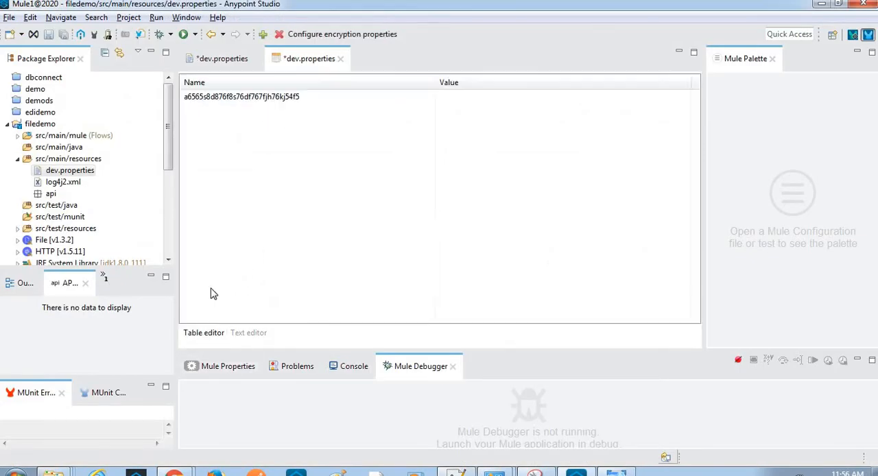
- Open the pasted table entry for editing and move the client secret from the property's key to its value
left_click(304, 103)
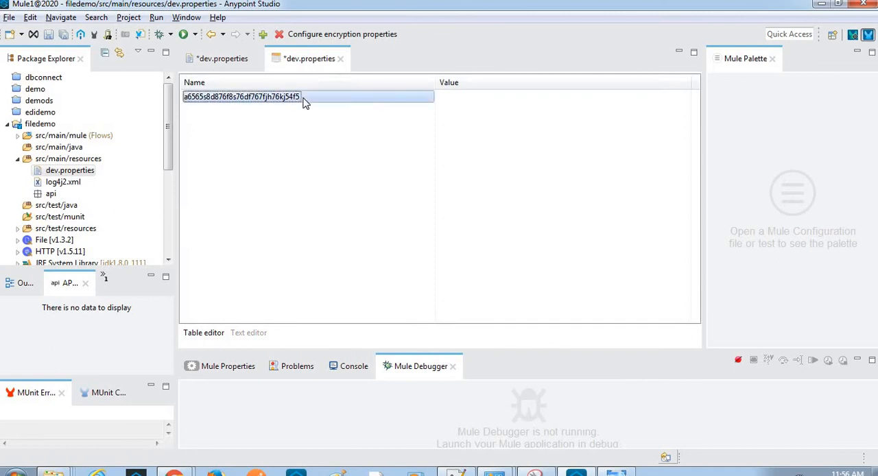
double_click(304, 102)
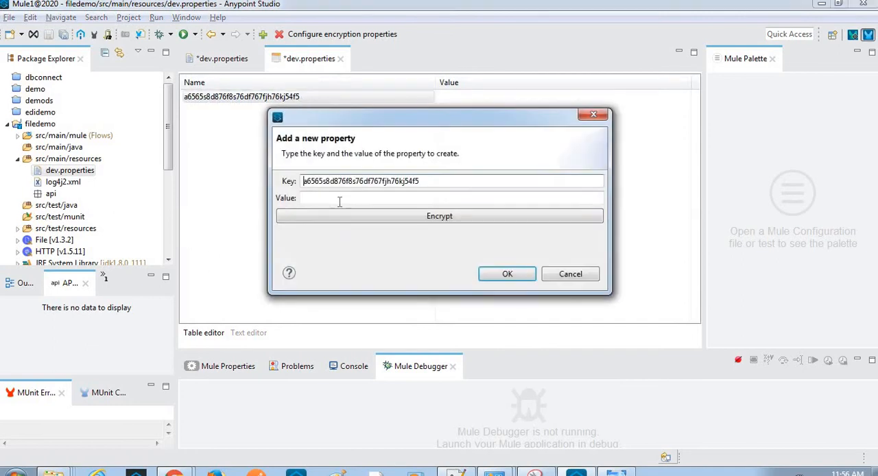
double_click(388, 180)
key("ctrl+x")
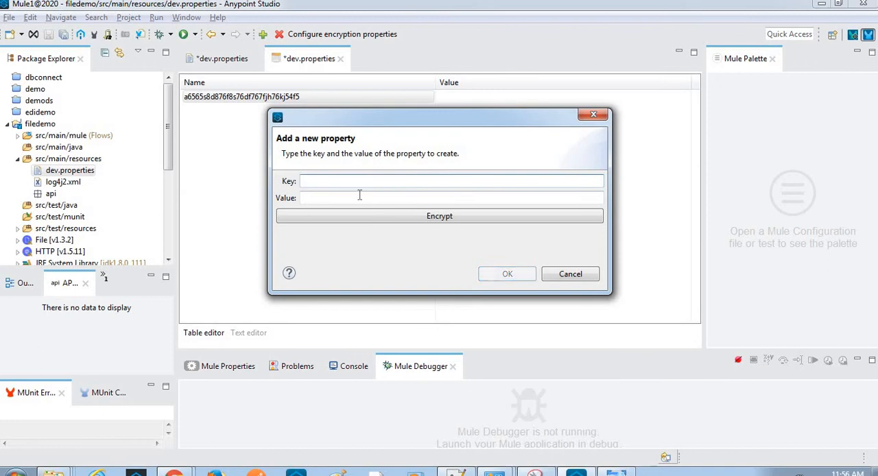
left_click(362, 197)
key("ctrl+v")
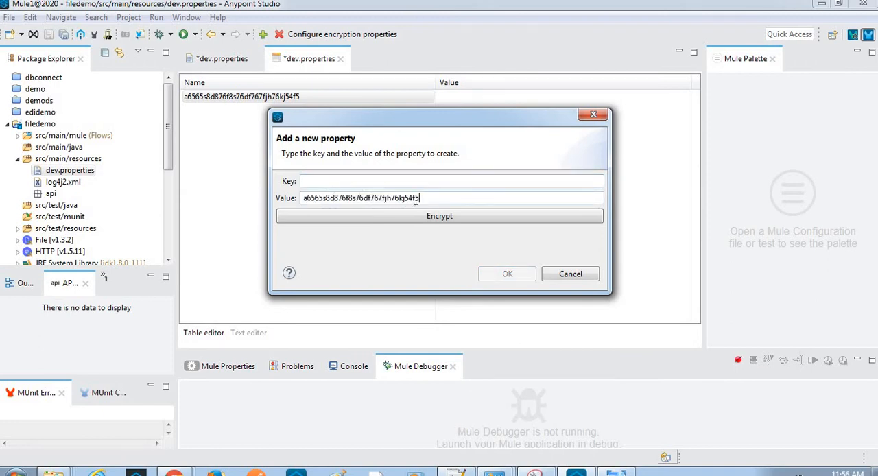
- Copy the encryption key from line 12 of the Notepad++ notes and paste it as the new property's key in Anypoint Studio
double_click(398, 197)
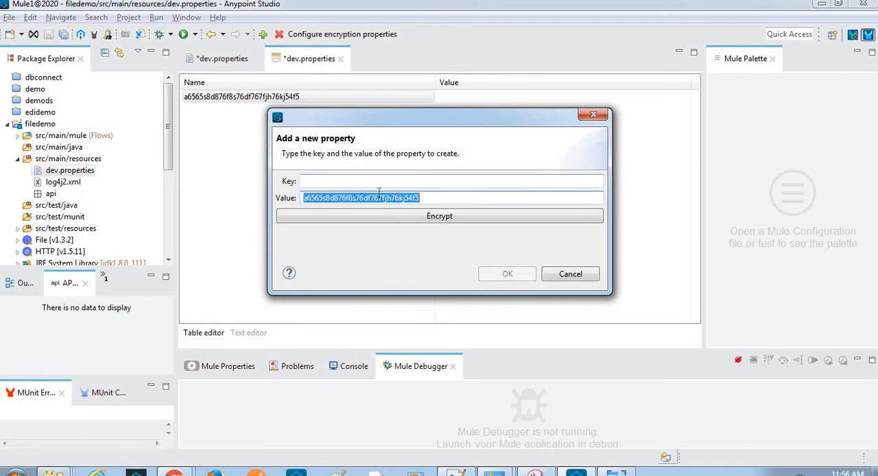
left_click(357, 181)
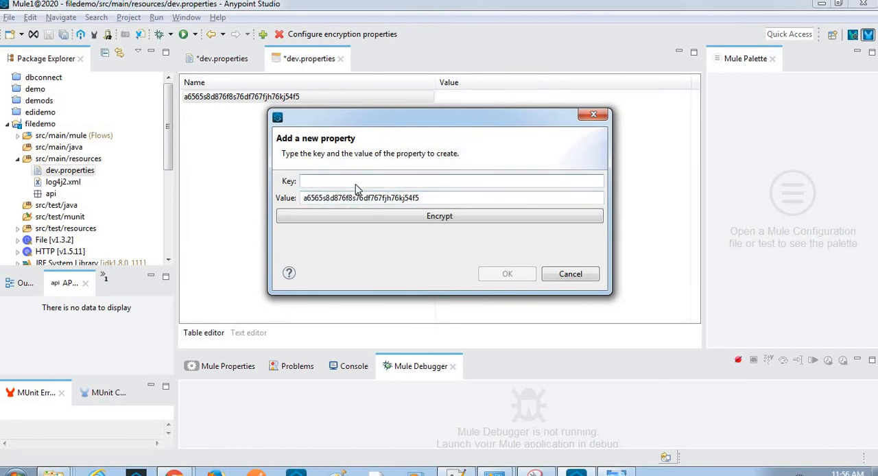
key("alt+Tab")
left_click_drag(346, 155, 250, 156)
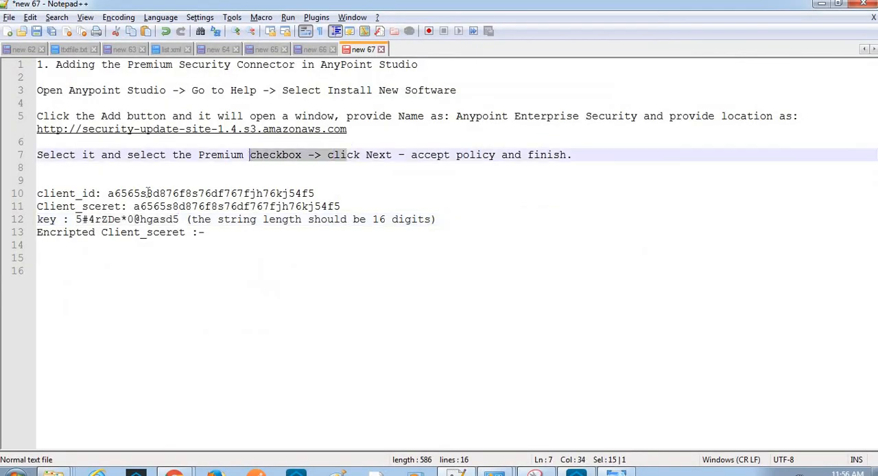
left_click(77, 208)
left_click(77, 218)
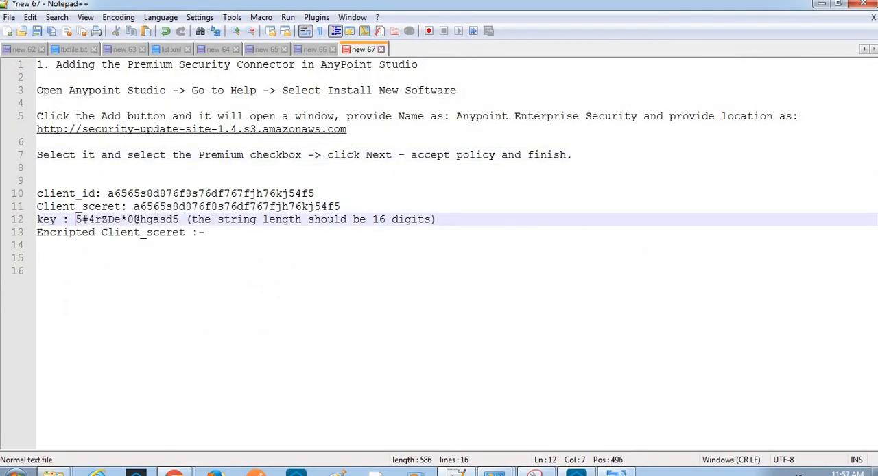
left_click(179, 219, "shift")
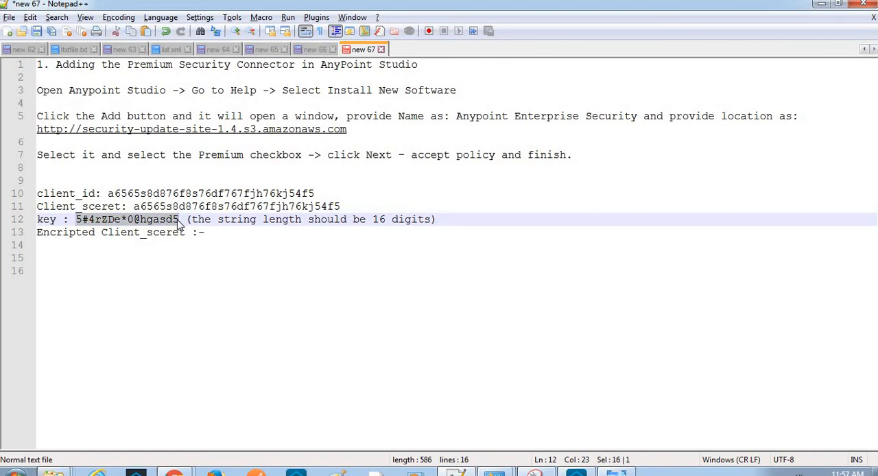
key("ctrl+c")
key("alt+Tab")
key("ctrl+v")
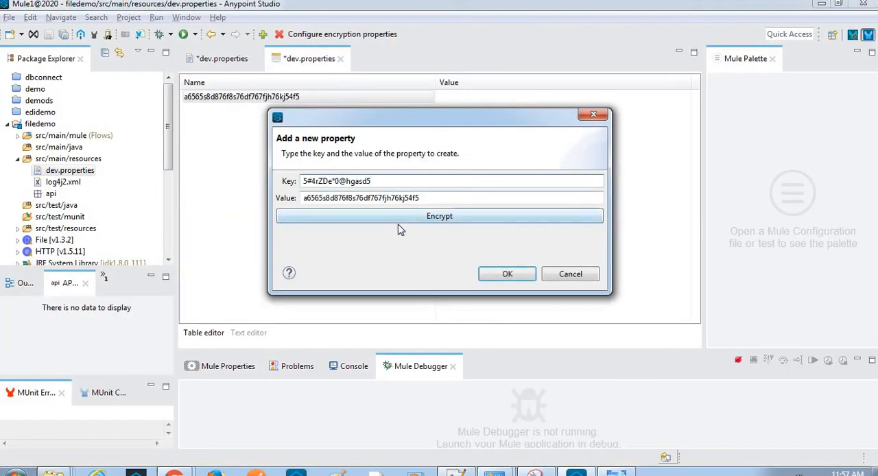
- Encrypt the property value with the AES algorithm, pasting the copied encryption key as the key
left_click(412, 224)
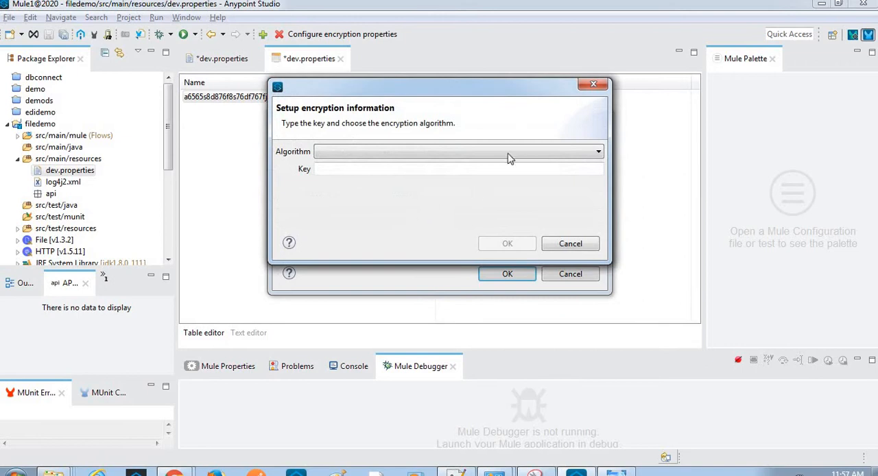
left_click(490, 152)
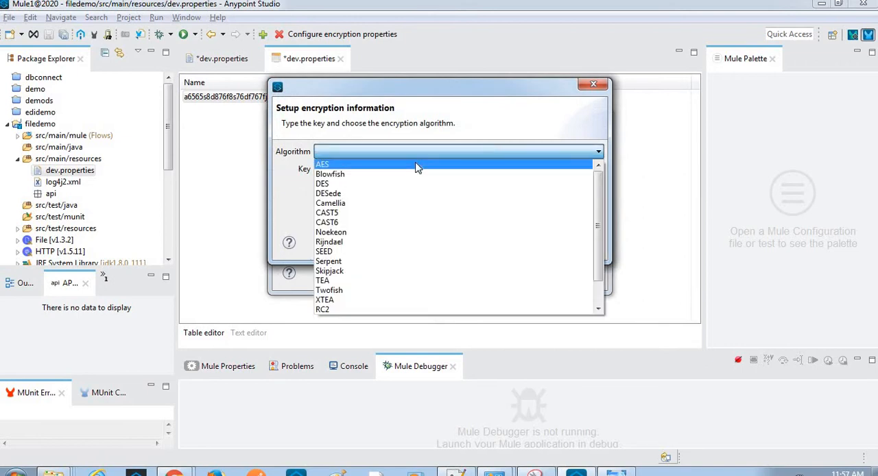
left_click(417, 168)
left_click(412, 156)
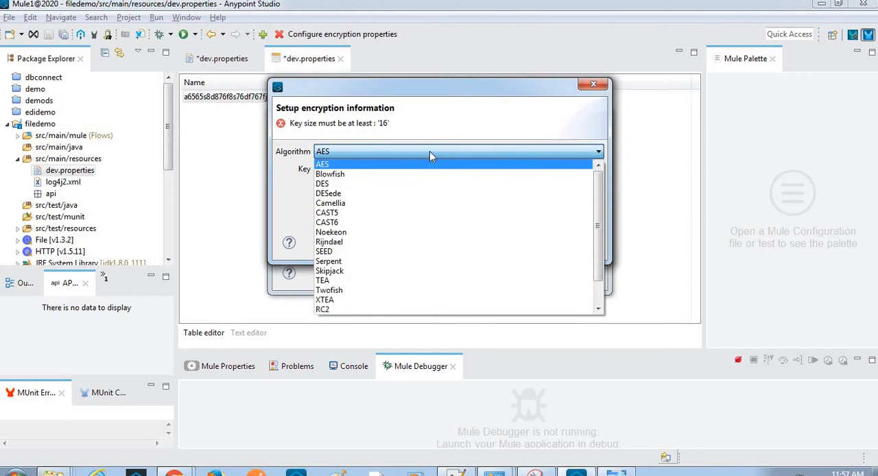
left_click(430, 156)
left_click(362, 168)
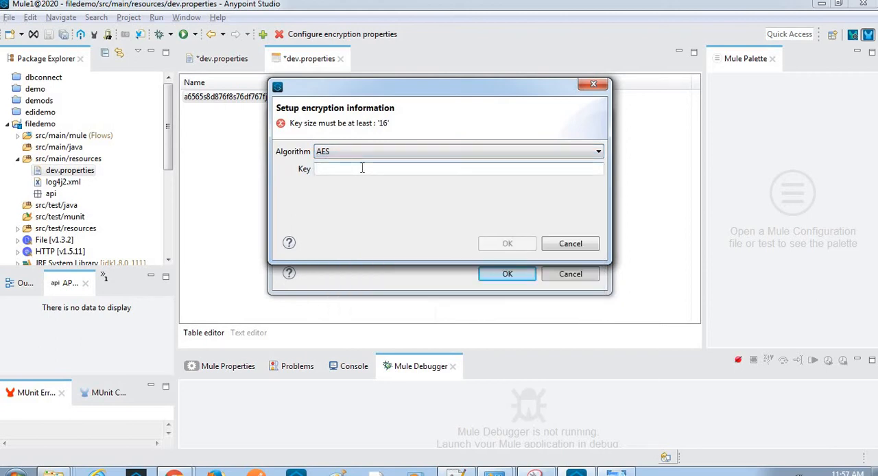
key("ctrl+v")
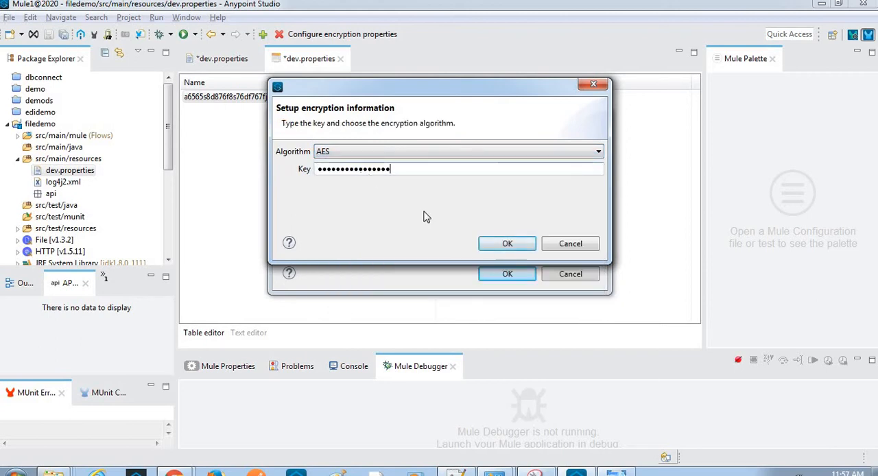
key("alt+Tab")
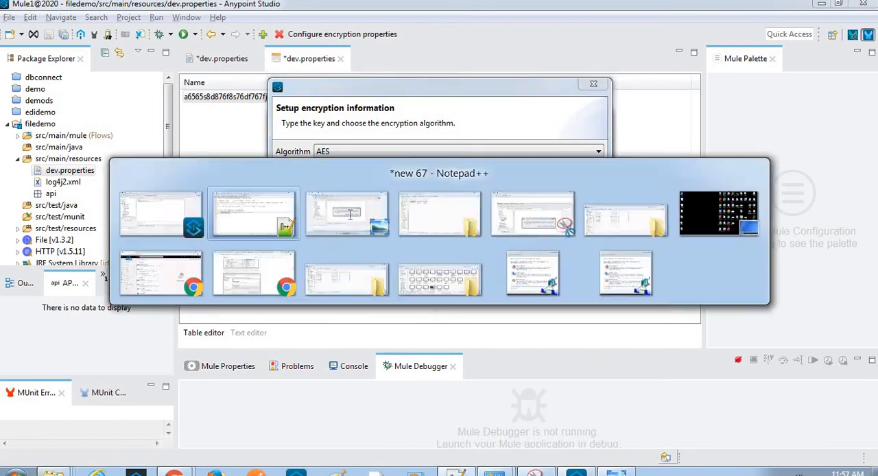
key("alt+Tab")
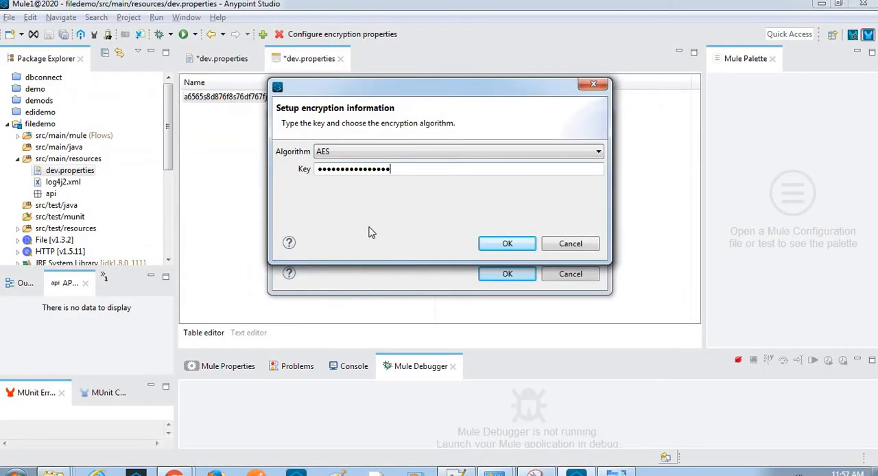
left_click(507, 245)
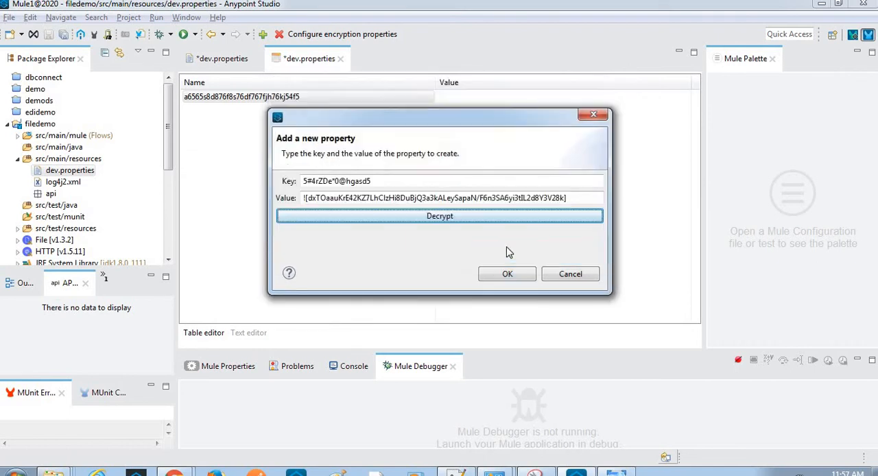
- Copy the encrypted property value and paste it after the "Encripted Client_sceret :-" label in the Notepad++ notes
left_click(579, 197)
key("ctrl+a")
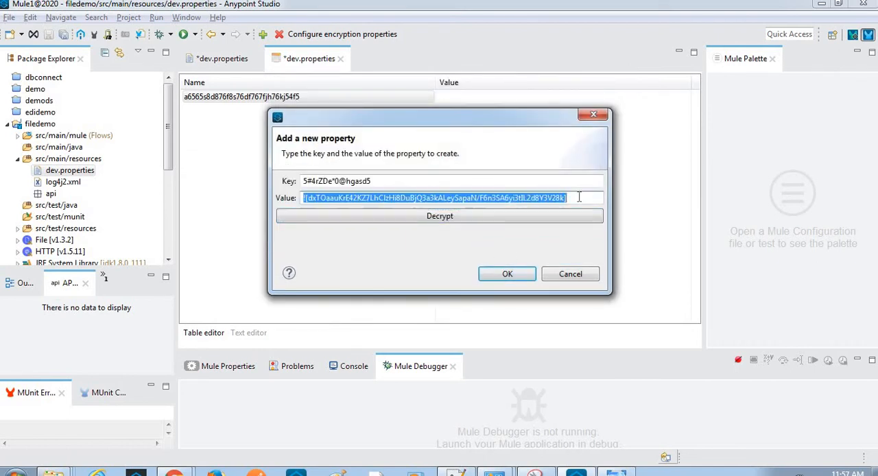
key("alt+Tab")
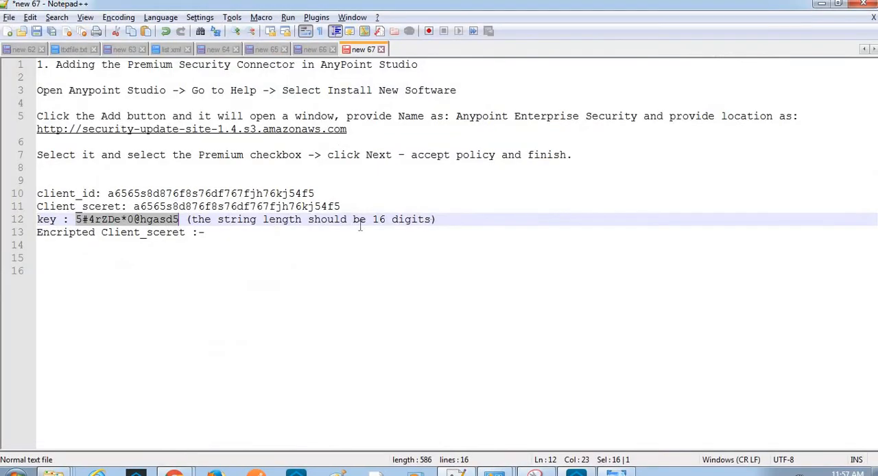
left_click(254, 240)
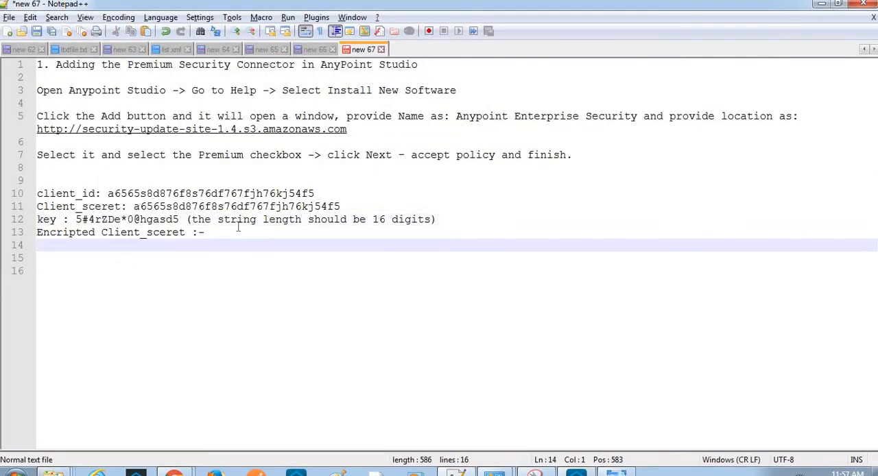
left_click(238, 230)
key("ctrl+v")
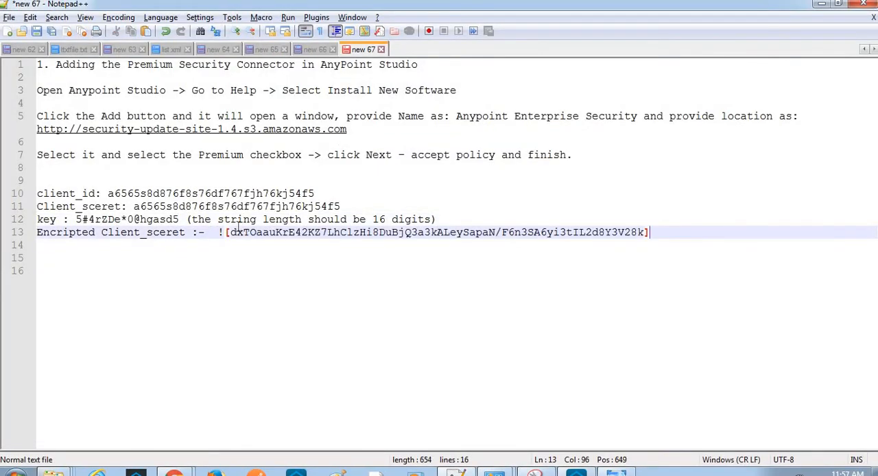
- Decrypt the property value in Anypoint Studio, paste it on a new line 14 of the Notepad++ notes, and compare it with the client secret
key("alt+Tab")
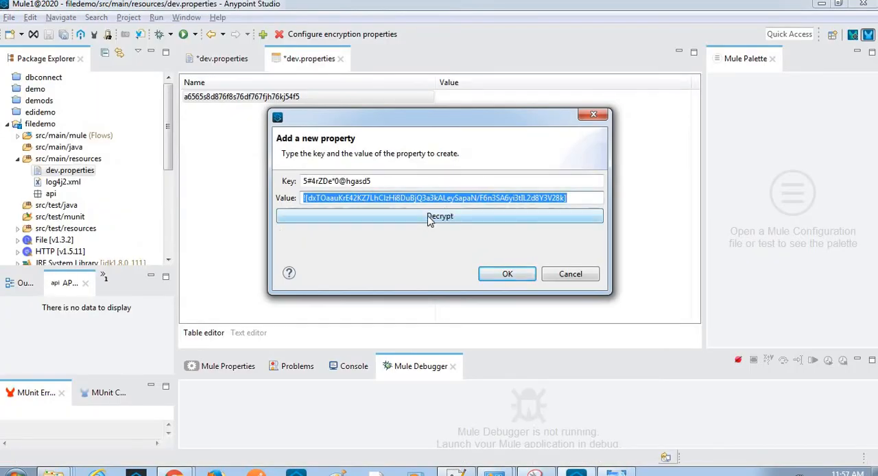
left_click(430, 218)
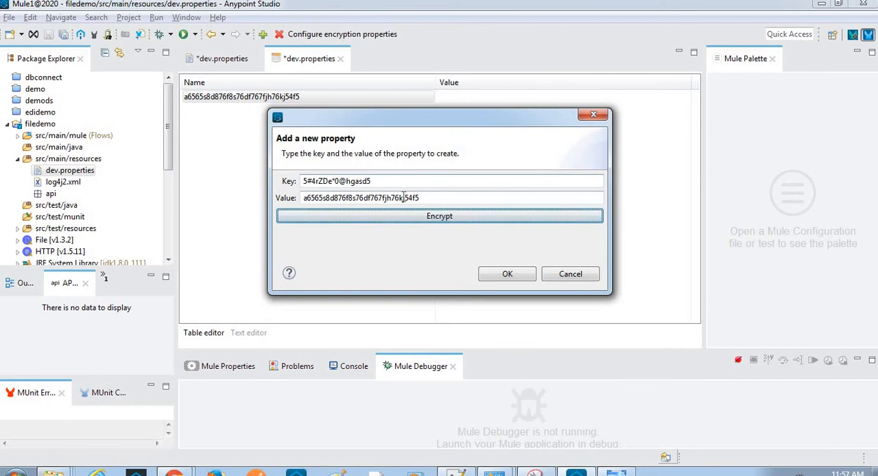
double_click(409, 198)
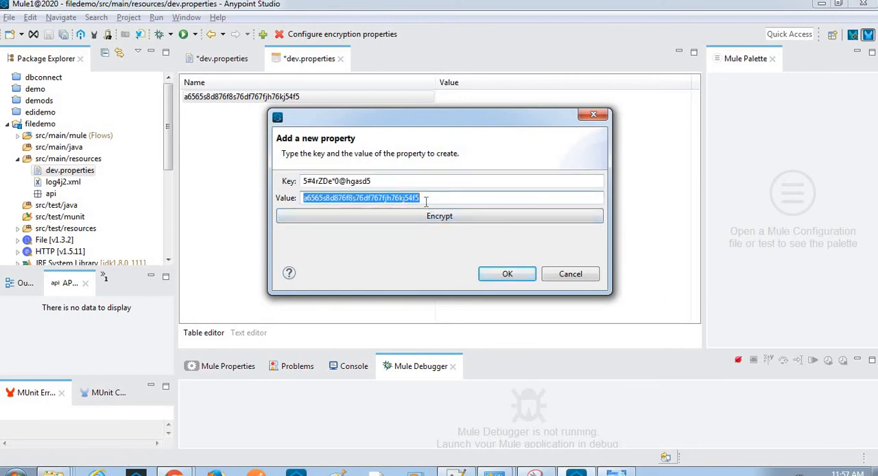
key("alt+Tab")
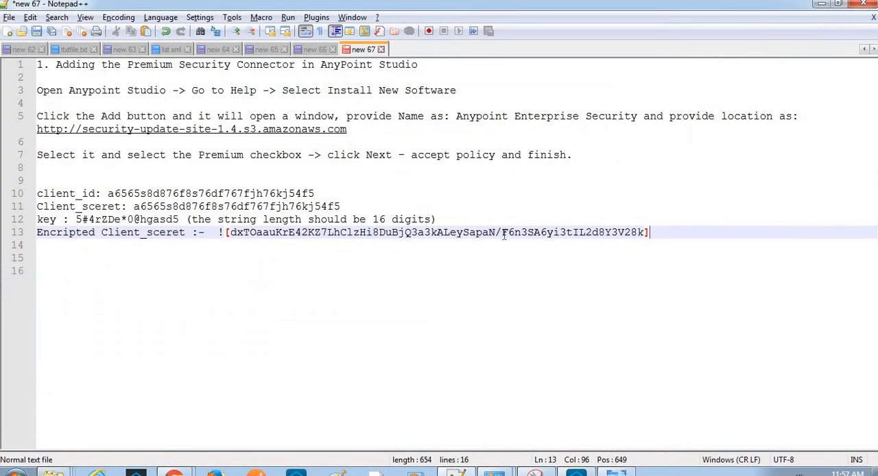
key("Return")
key("ctrl+v")
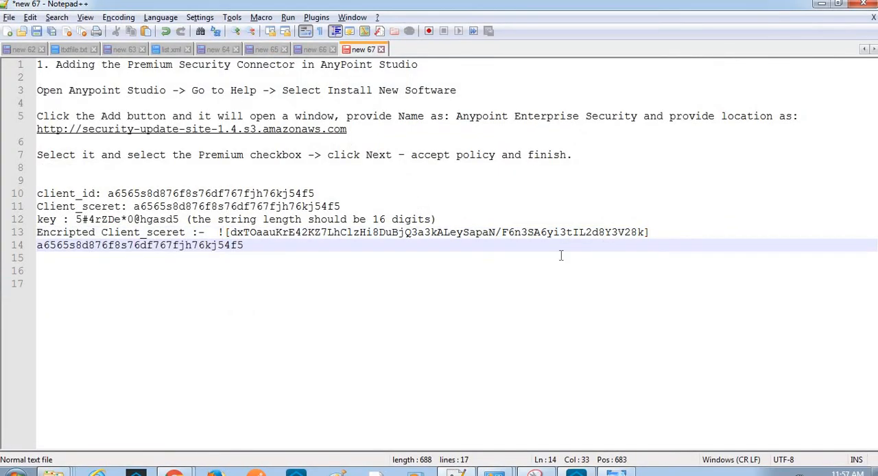
double_click(207, 245)
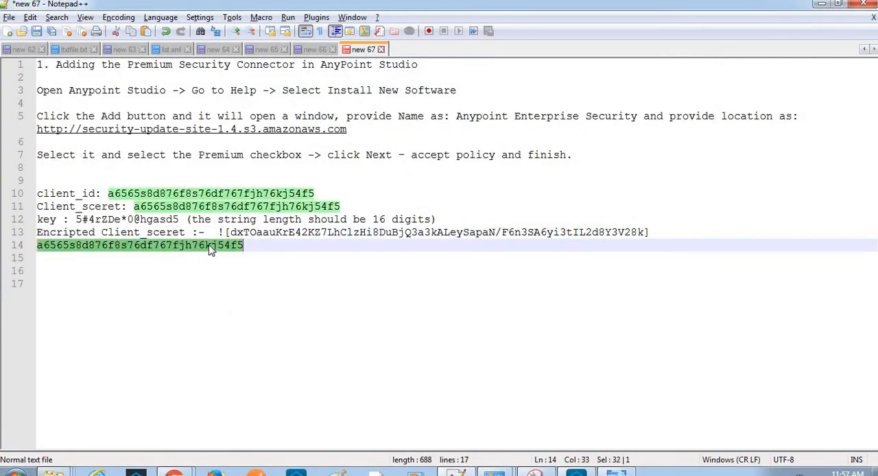
double_click(233, 207)
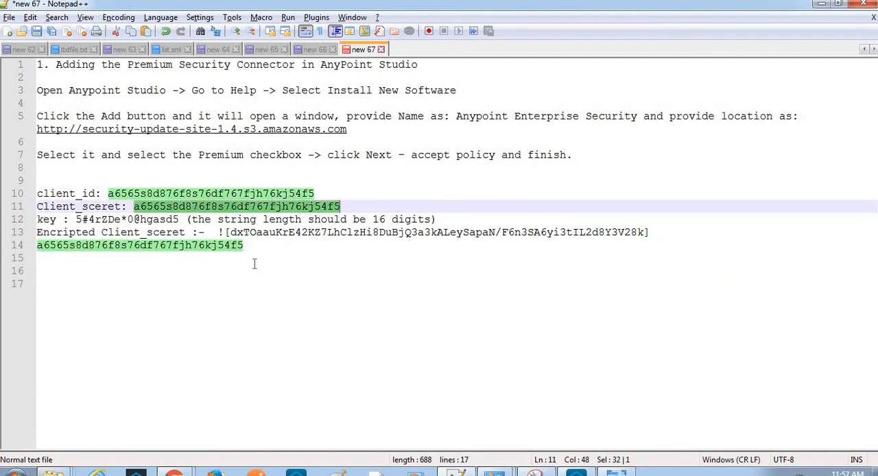
- Change the ending of the client_id value on line 10 so that it differs from the client secret
left_click(290, 193)
key("Delete")
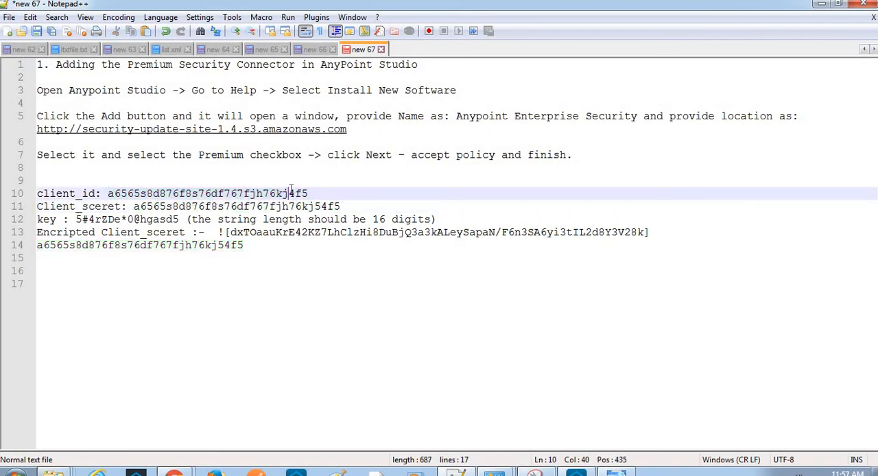
type("asd5")
- Replace the property value in Anypoint Studio with the edited client ID from the notes and encrypt it
double_click(278, 193)
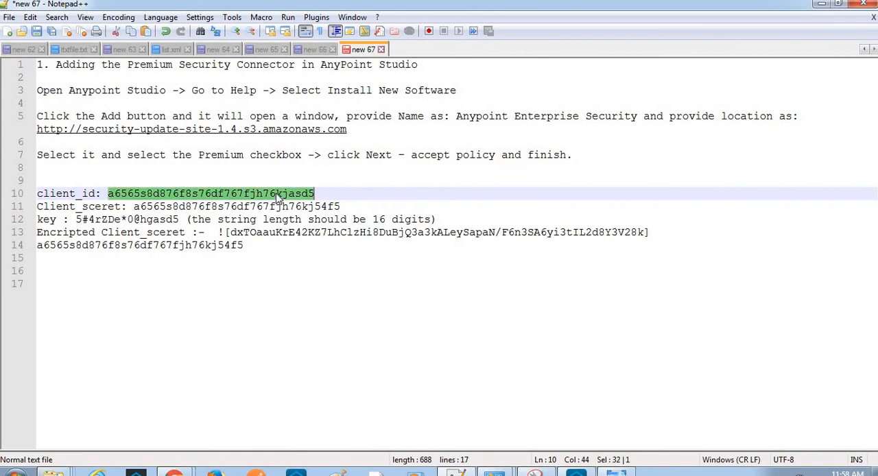
key("alt+Tab")
left_click(438, 199)
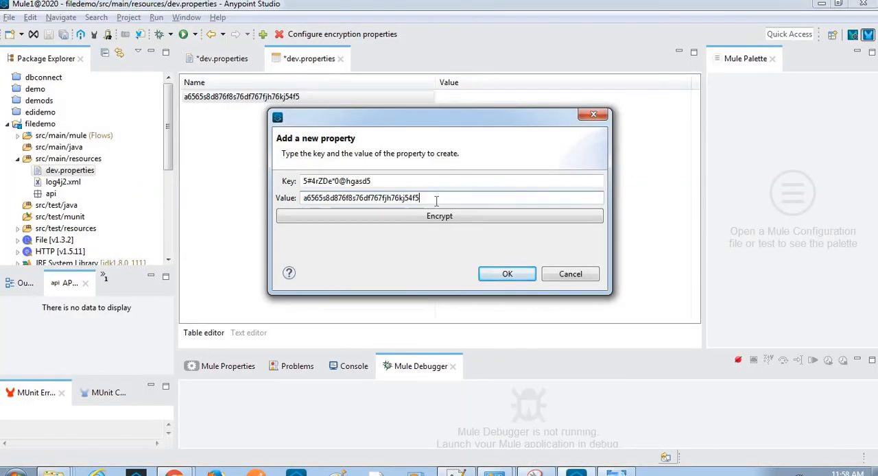
key("ctrl+a")
key("ctrl+v")
left_click(425, 225)
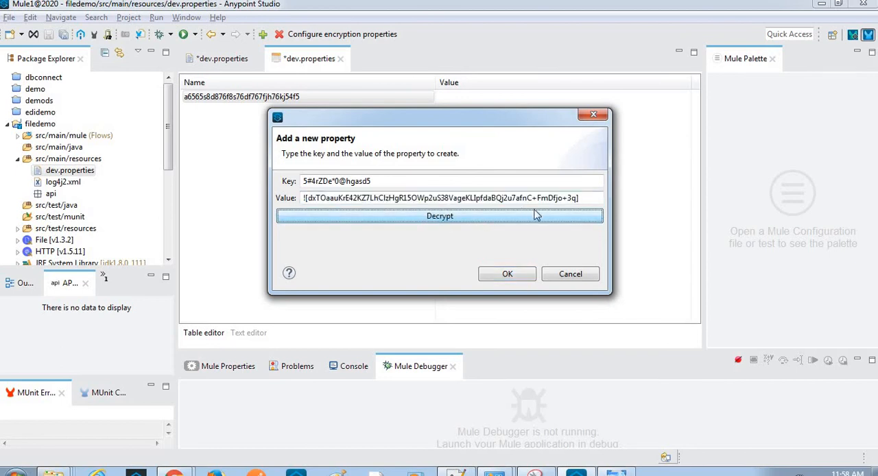
- Copy the encrypted client ID and paste it into the Notepad++ notes below the decrypted client secret
left_click(582, 198)
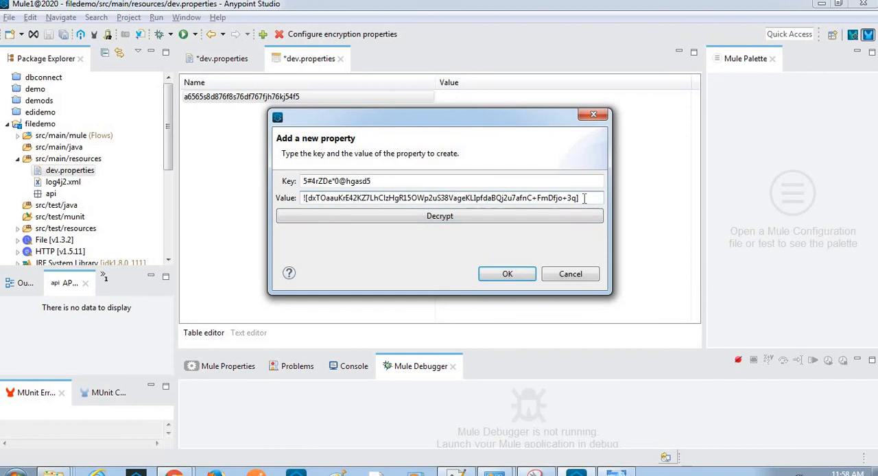
key("ctrl+shift+Left")
key("ctrl+shift+Left")
key("shift+Home")
key("ctrl+c")
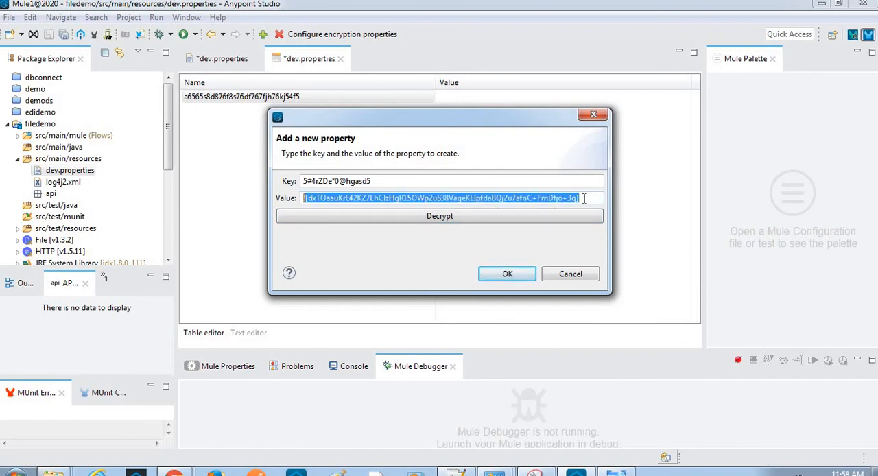
key("alt+Tab")
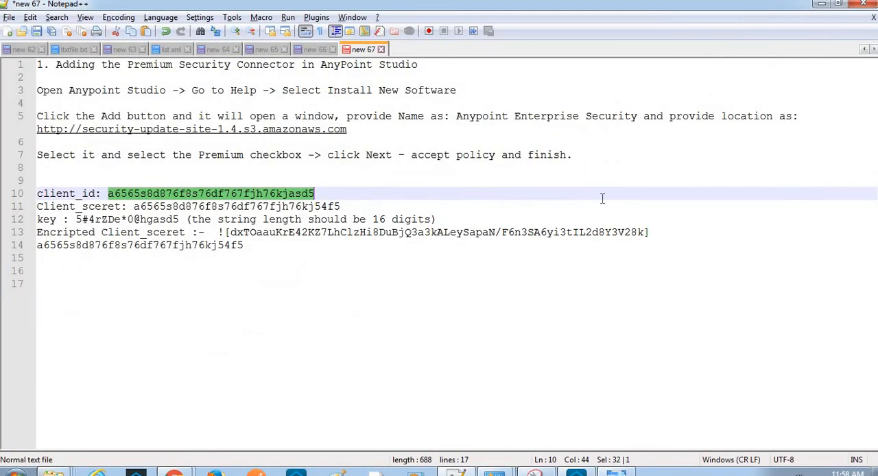
left_click_drag(316, 193, 331, 252)
left_click(284, 247)
key("Return")
key("Return")
key("Return")
key("Return")
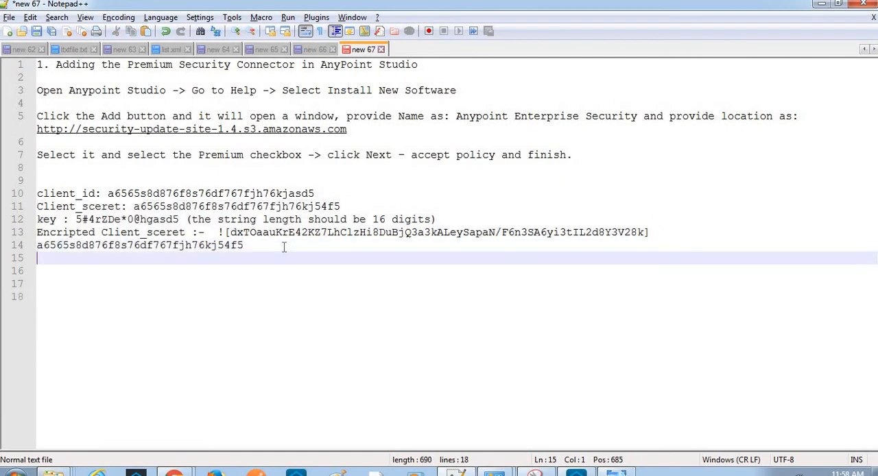
key("ctrl+v")
- Decrypt the client ID value in Anypoint Studio, copy the decrypted text, and paste it on line 20 of the Notepad++ notes
key("alt+Tab")
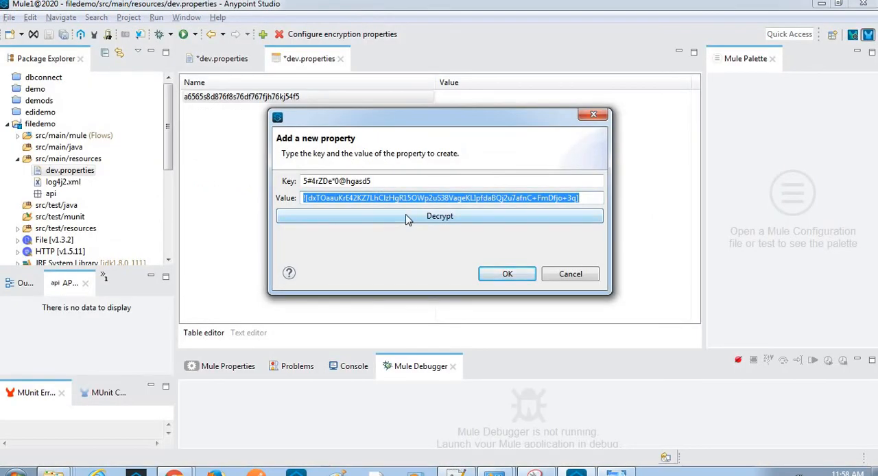
key("shift+Tab")
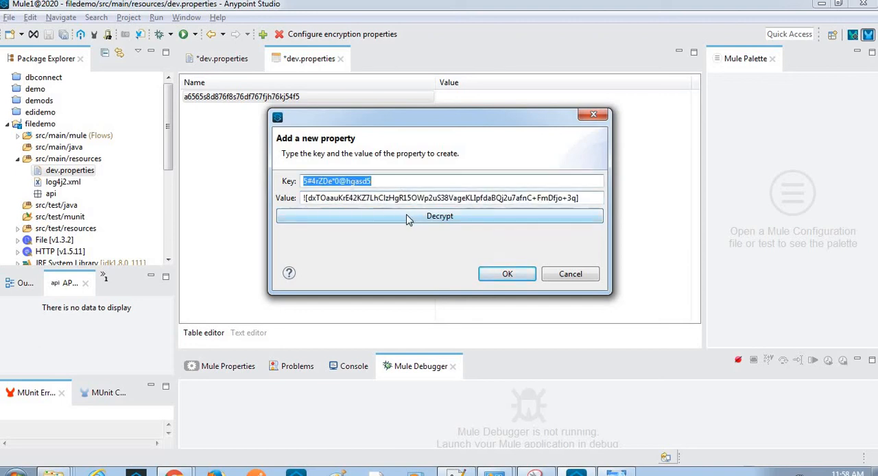
left_click(409, 218)
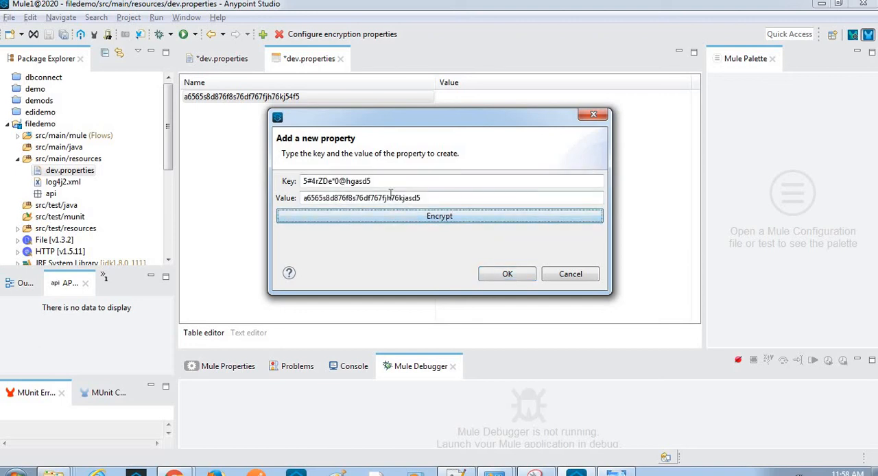
double_click(390, 197)
key("ctrl+c")
key("alt+Tab")
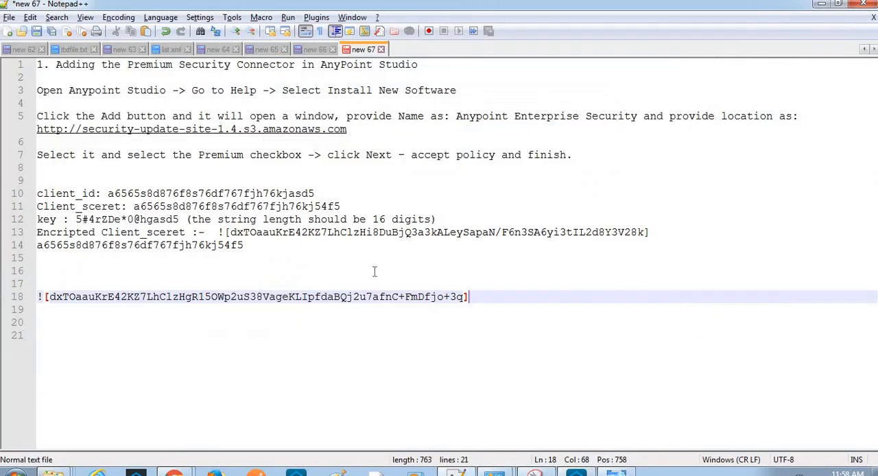
key("Return")
key("Return")
key("ctrl+v")
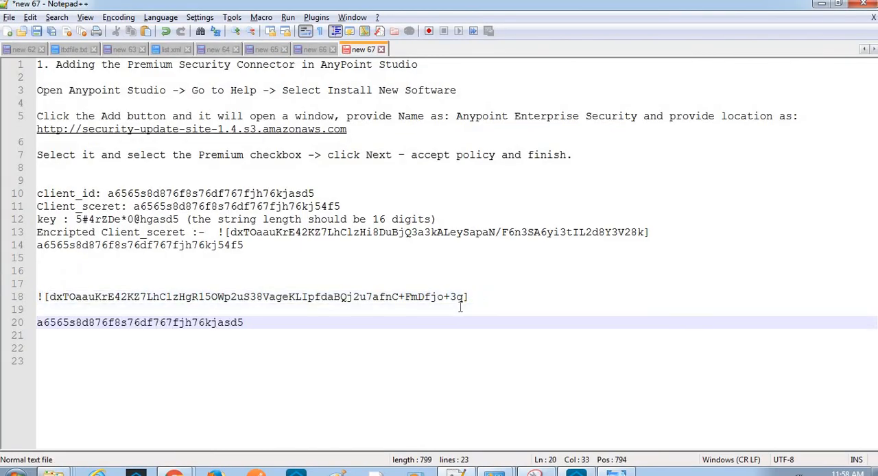
- Compare the decrypted value on line 20 with the client_id value on line 10 by highlighting matching text
double_click(236, 322)
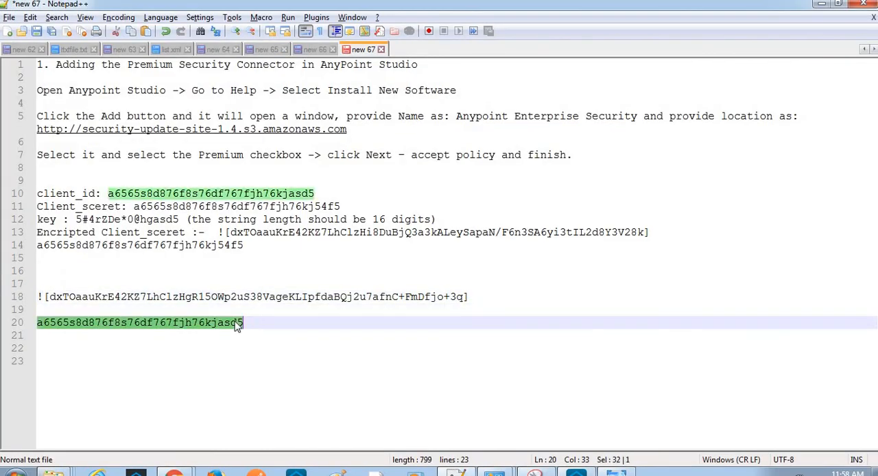
double_click(252, 195)
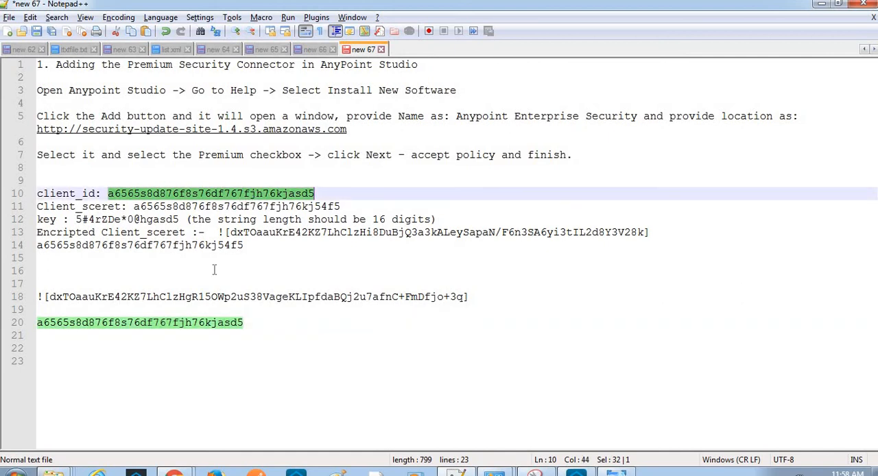
left_click(222, 322)
double_click(222, 322)
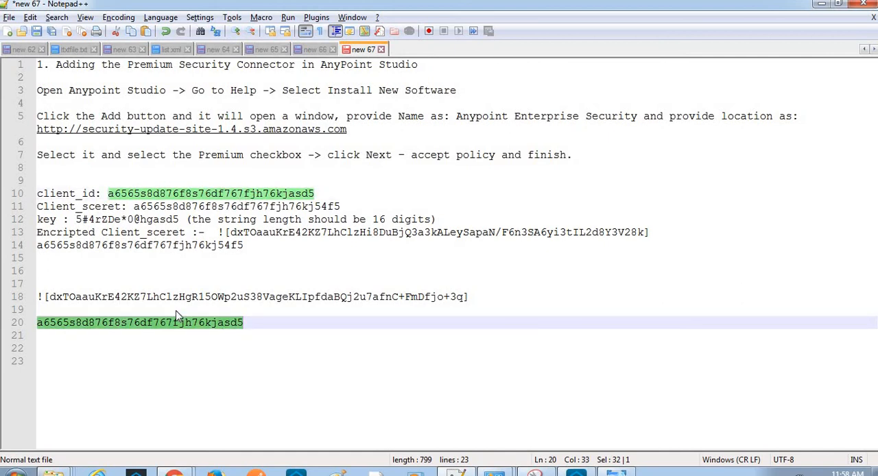
- In Anypoint Studio, dismiss the property dialog without applying it and close the dev.properties table editor without saving
key("alt+Tab")
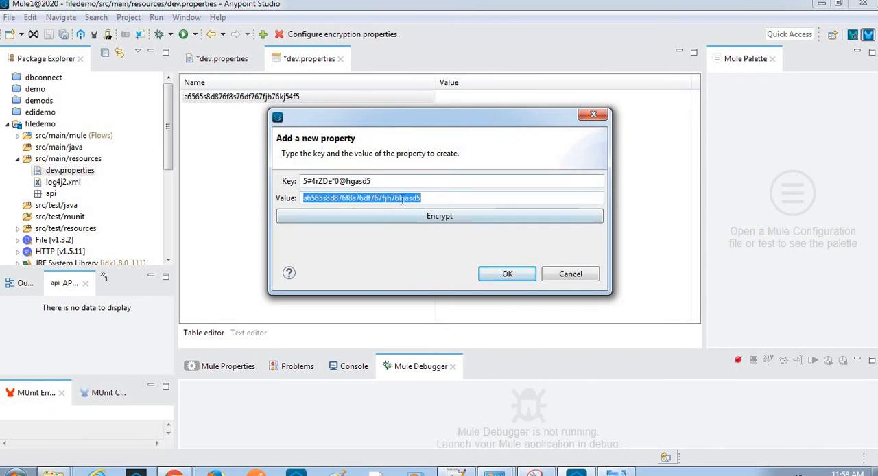
left_click(450, 218)
left_click(448, 219)
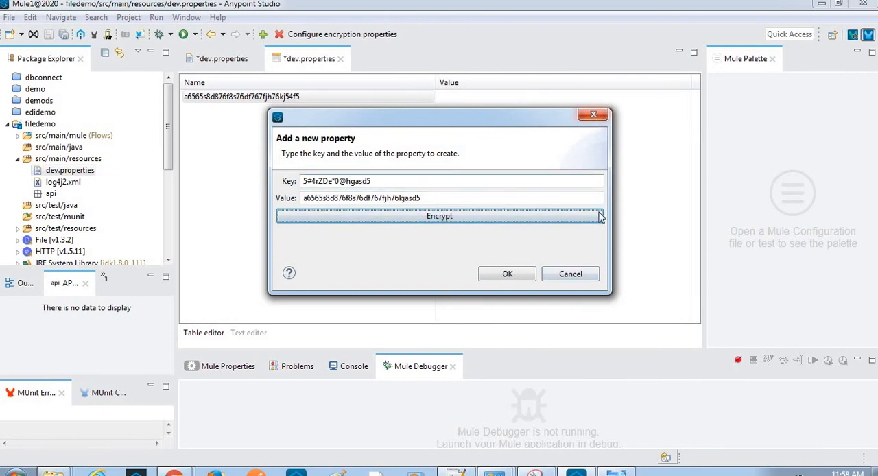
left_click(594, 115)
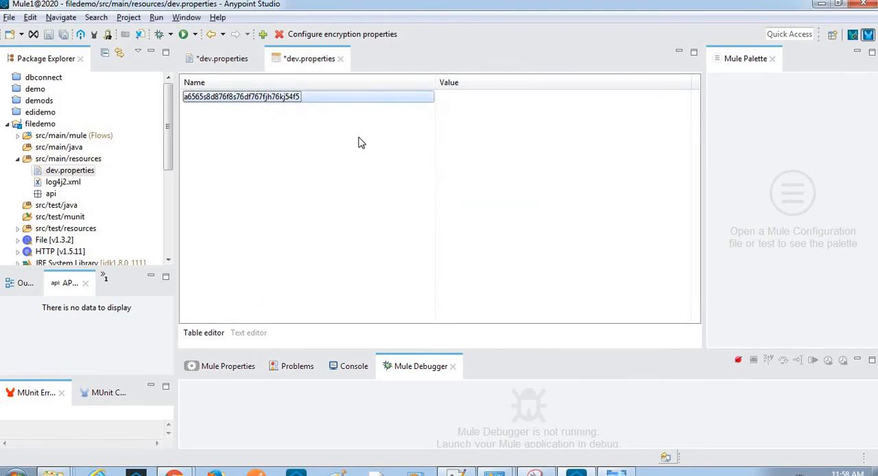
left_click(248, 333)
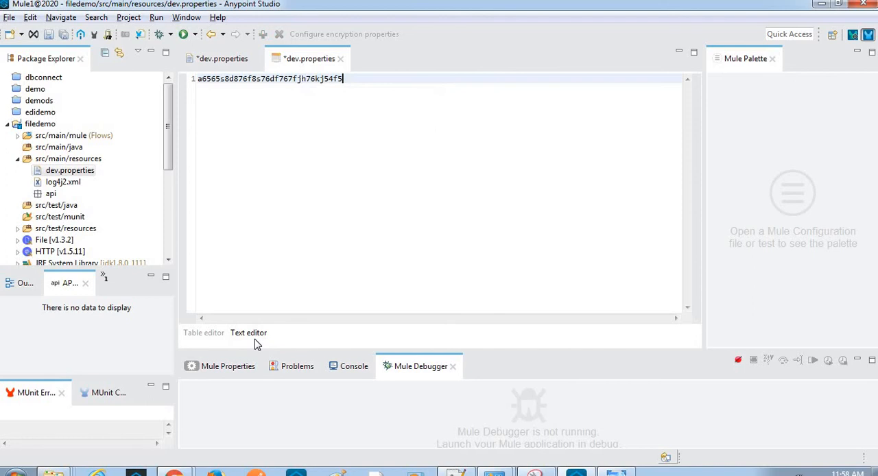
left_click(341, 59)
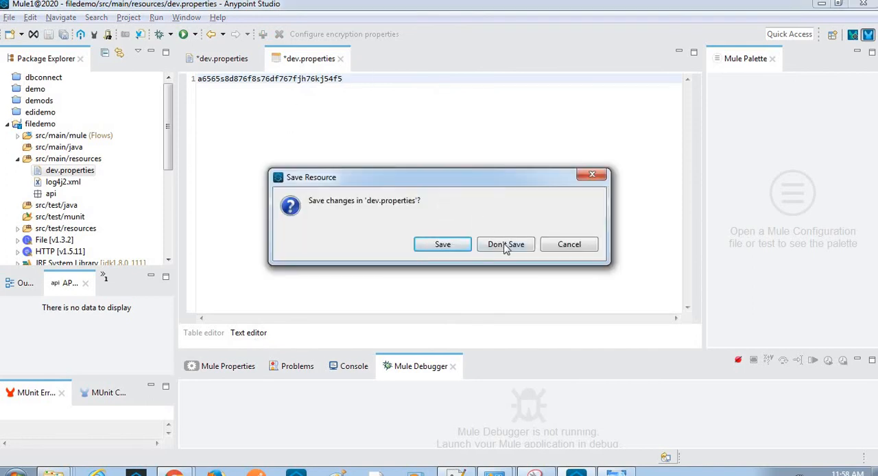
left_click(505, 245)
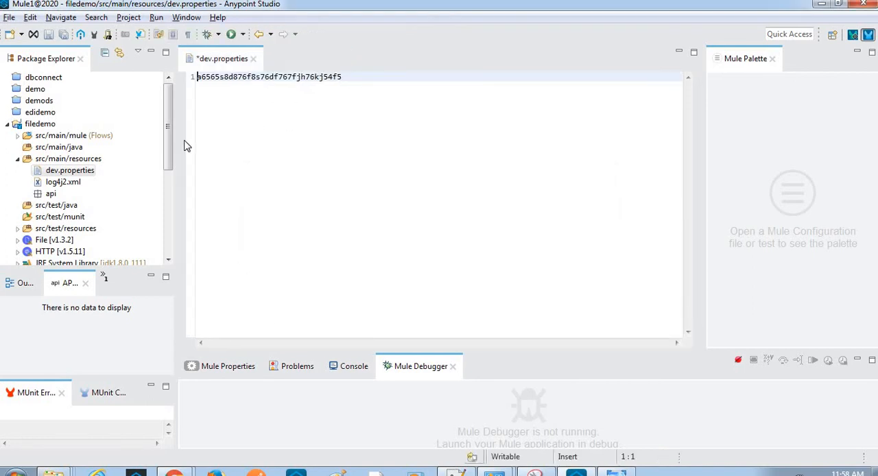
- Reopen dev.properties from src/main/resources with the Mule Properties Editor
right_click(71, 172)
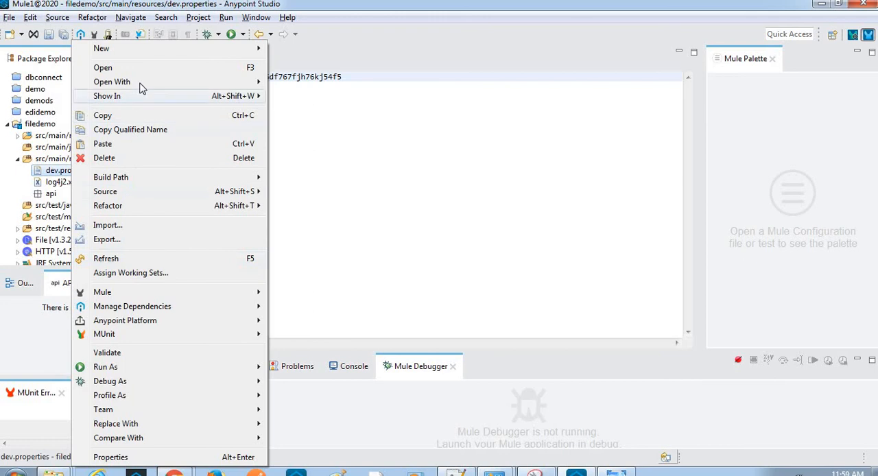
mouse_move(140, 84)
left_click(293, 97)
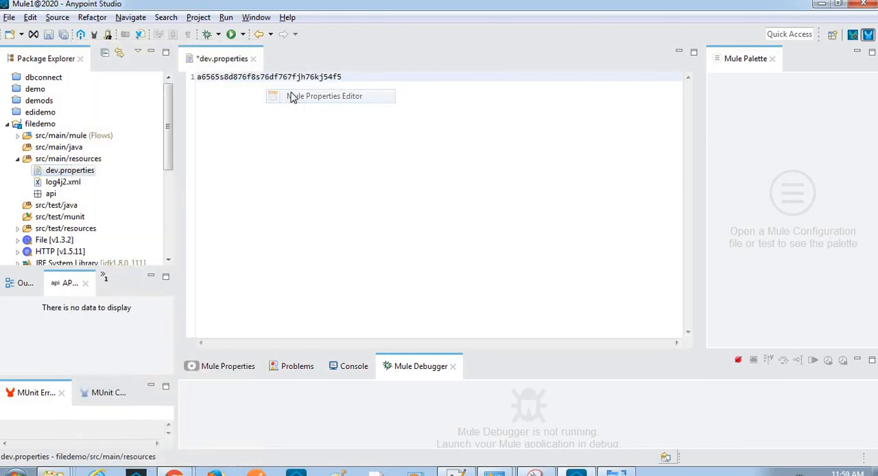
left_click(308, 97)
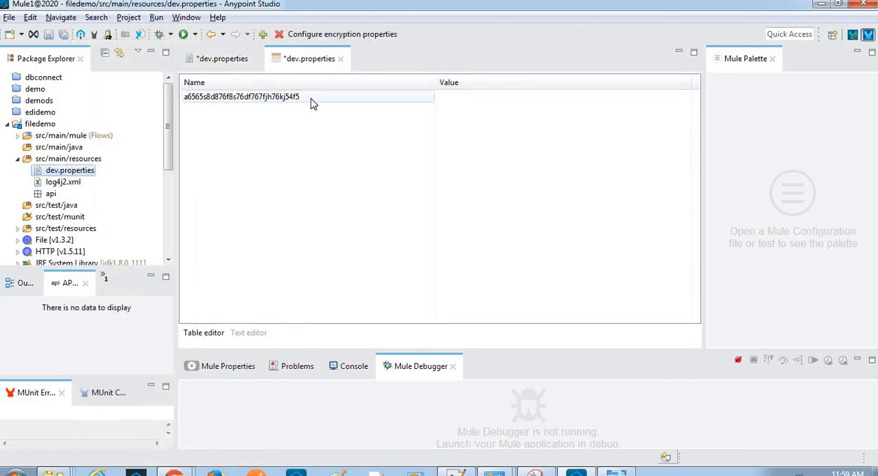
- Examine the encryption algorithms offered for the existing property, such as AES, CAST6 and RC5, and leave the setup without applying anything
double_click(310, 98)
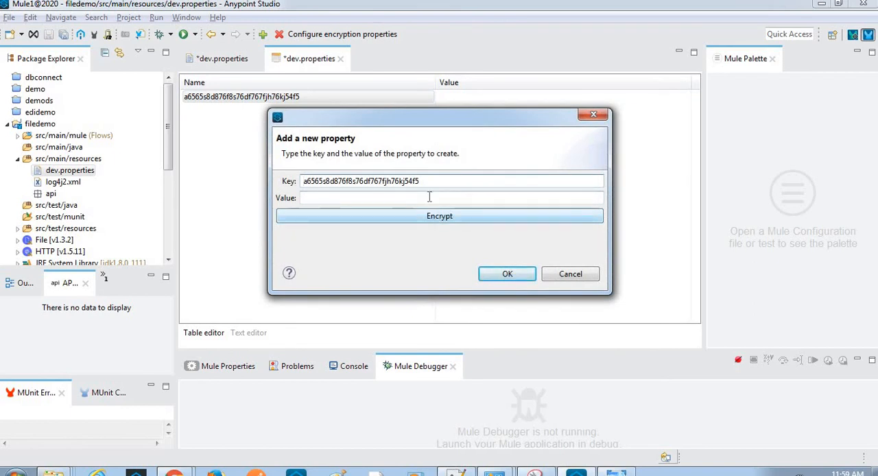
left_click(434, 223)
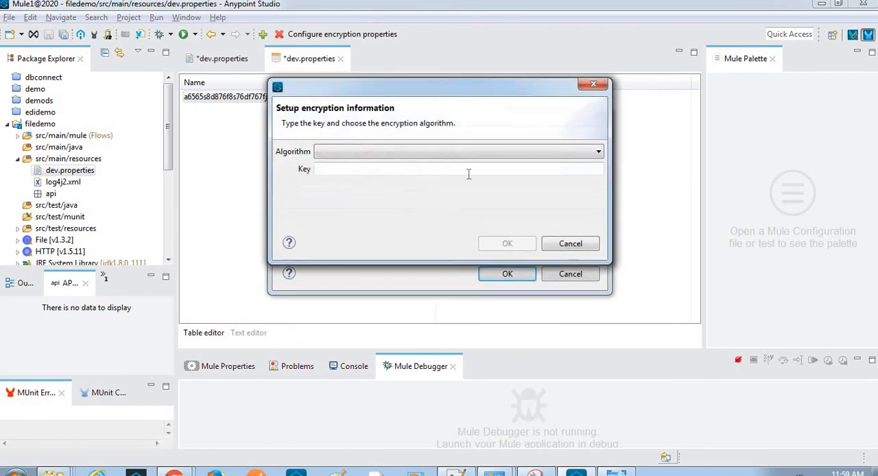
left_click(455, 153)
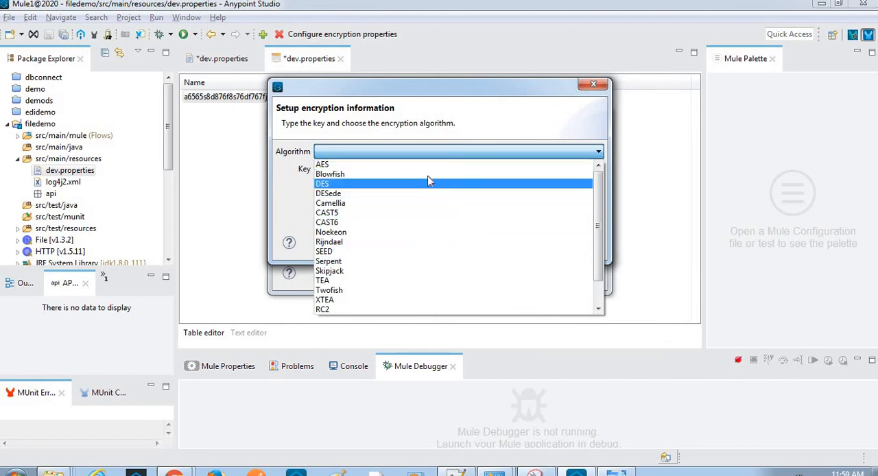
key("Down")
key("Down")
key("Down")
key("Down")
key("Down")
key("Down")
key("Down")
key("Down")
key("Down")
key("Down")
key("Down")
key("Down")
key("Down")
key("Down")
key("Down")
key("Down")
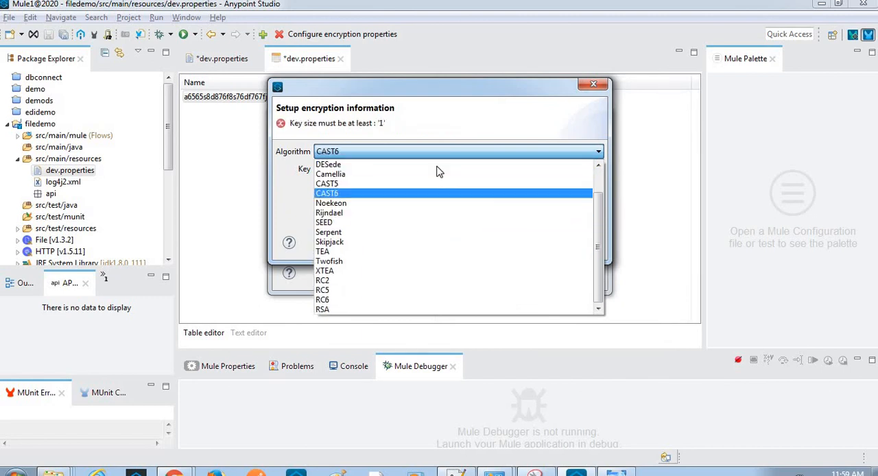
key("Down")
key("Down")
key("Up")
key("Up")
key("Up")
key("Up")
key("Up")
key("Up")
key("Up")
key("Up")
key("Up")
key("Up")
key("Up")
key("Up")
key("Up")
key("Up")
key("Up")
key("Up")
key("Up")
key("Up")
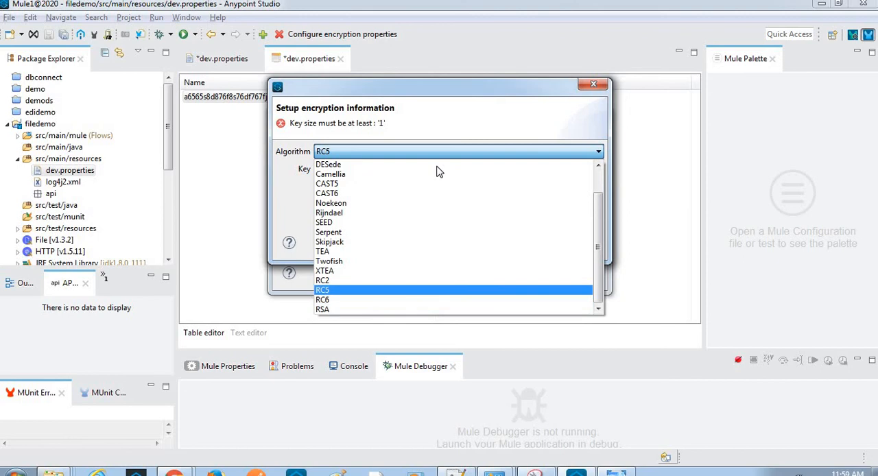
left_click(570, 122)
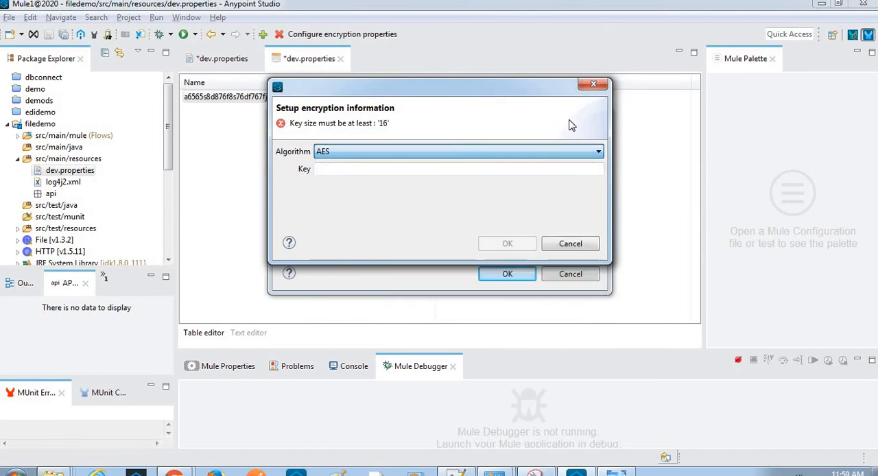
left_click(551, 166)
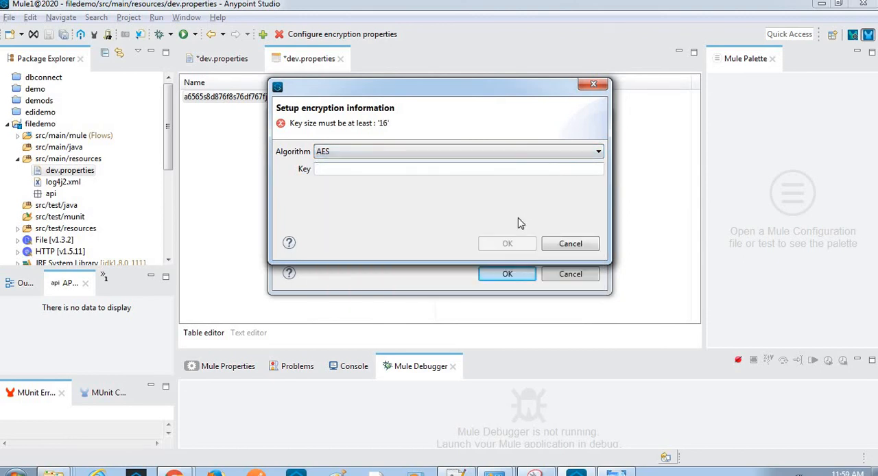
left_click(594, 85)
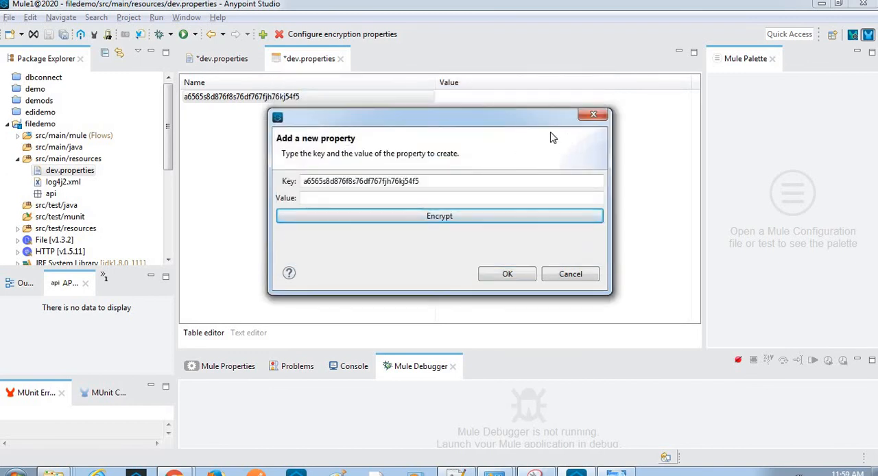
left_click(594, 114)
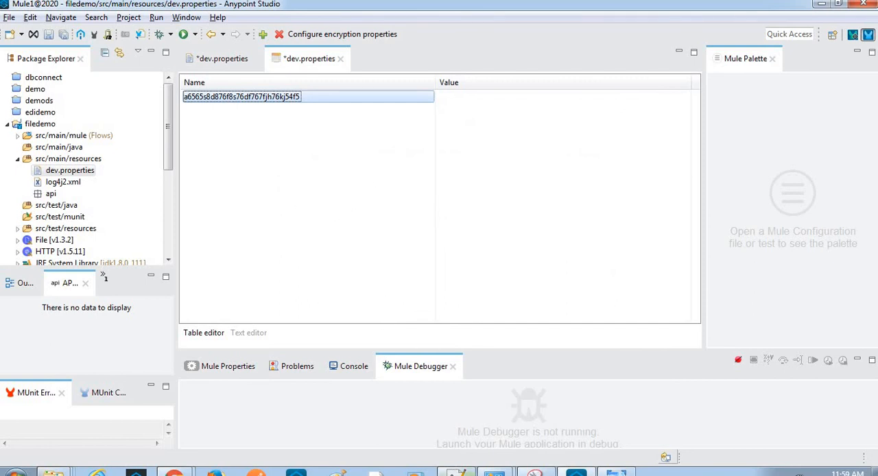
- Switch to the Notepad++ notes and add a new line 22 below the decrypted client ID
left_click(455, 474)
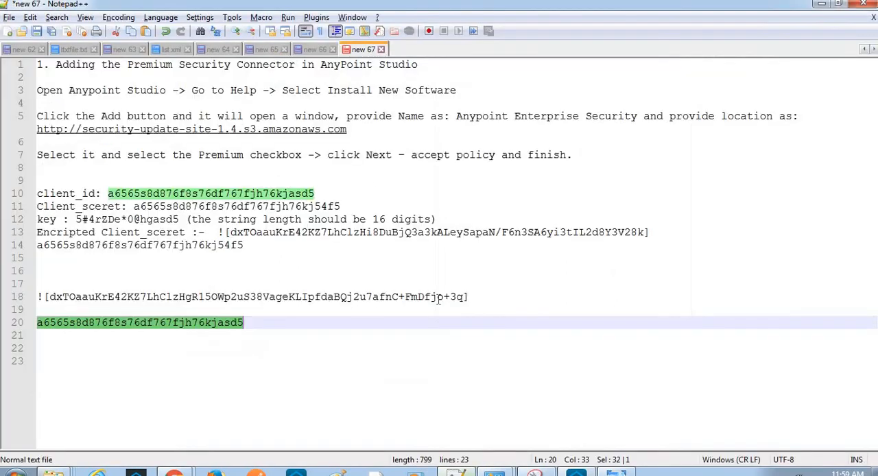
left_click(293, 337)
key("Return")
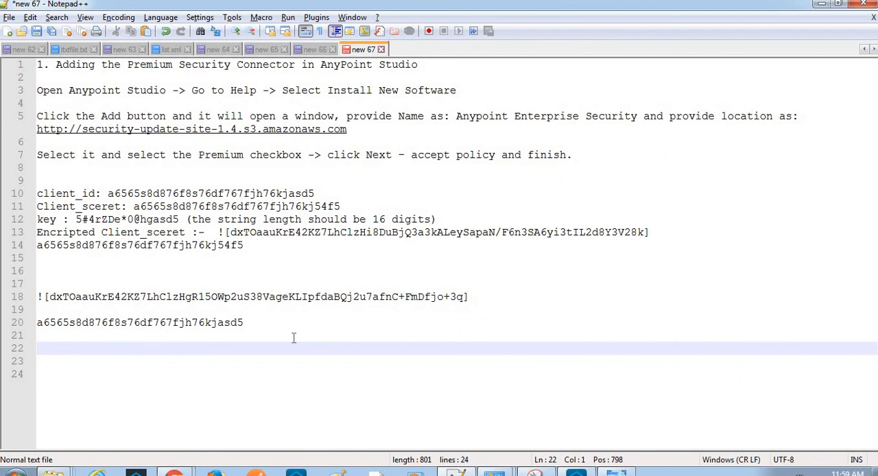